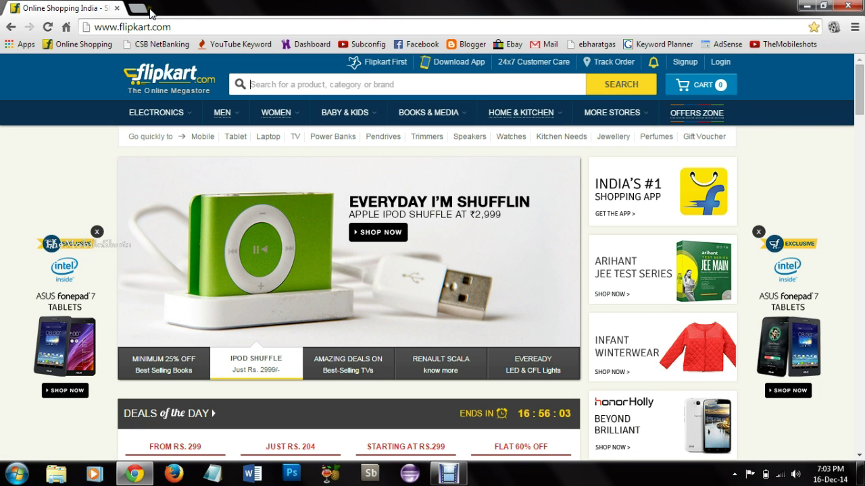
Open a new Chrome tab and enter hostgator.in in the address bar
click(138, 9)
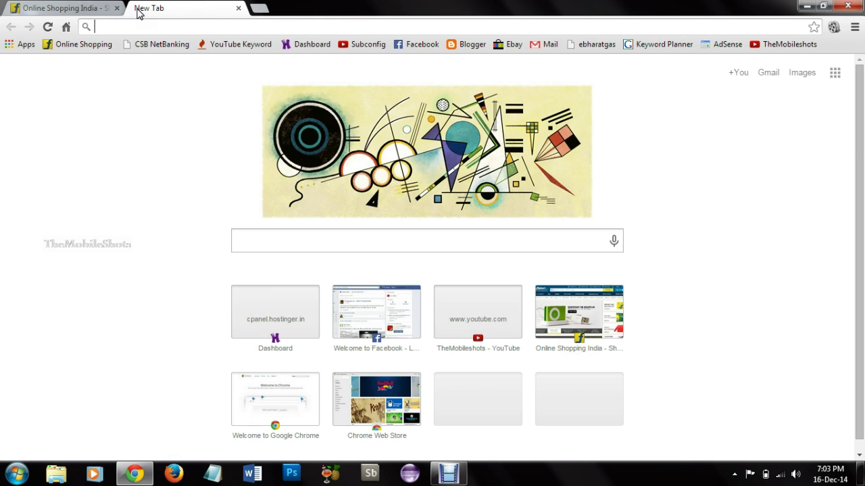
text(host)
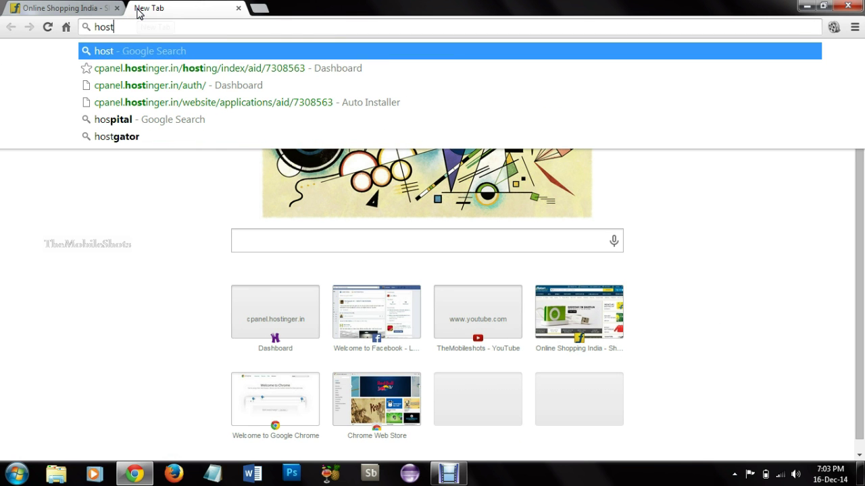
text(ga)
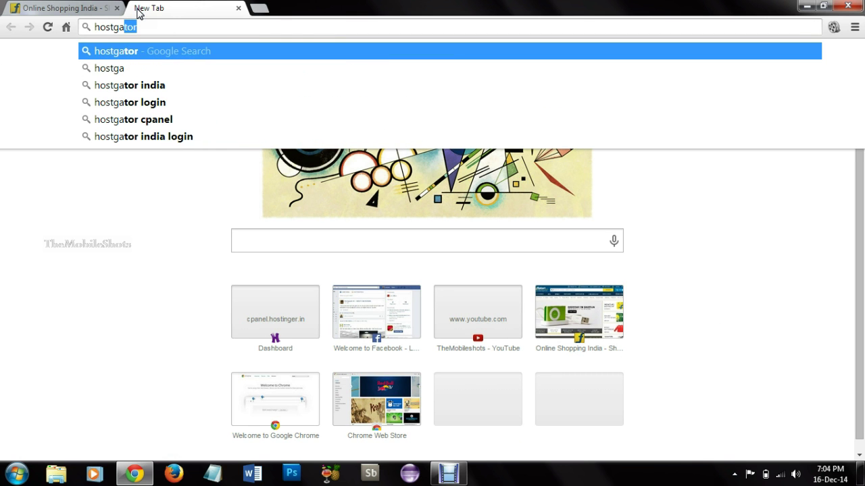
text(tor.)
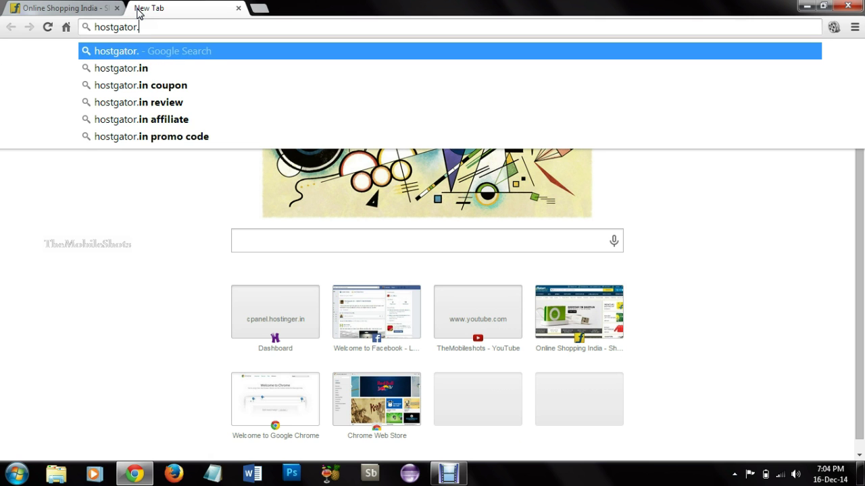
text(in)
Load hostgator.in and scroll through its hosting plan offers
key(Return)
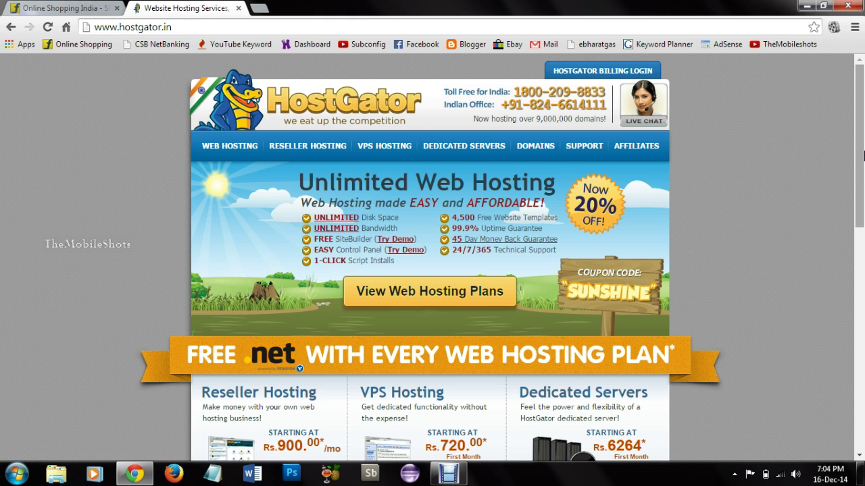
mouse_move(864, 156)
mouse_down()
mouse_move(862, 343)
mouse_move(853, 130)
mouse_up()
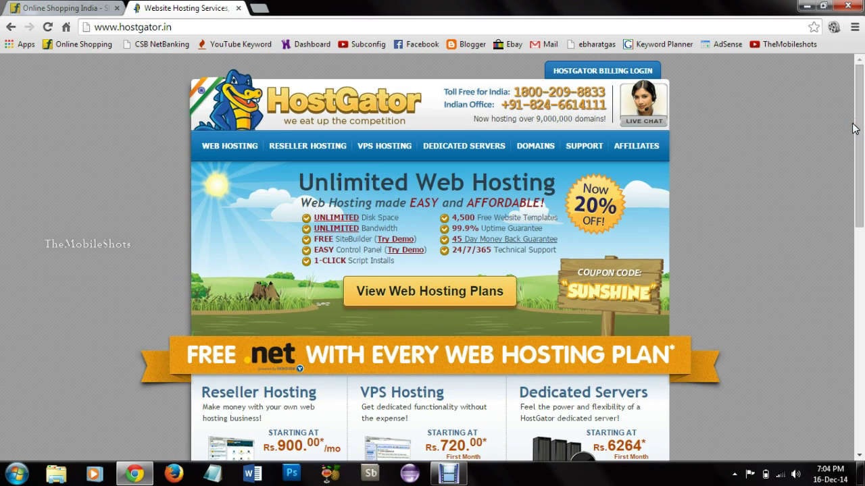
Load hostinger.in in a third tab, then return to the HostGator tab
click(258, 10)
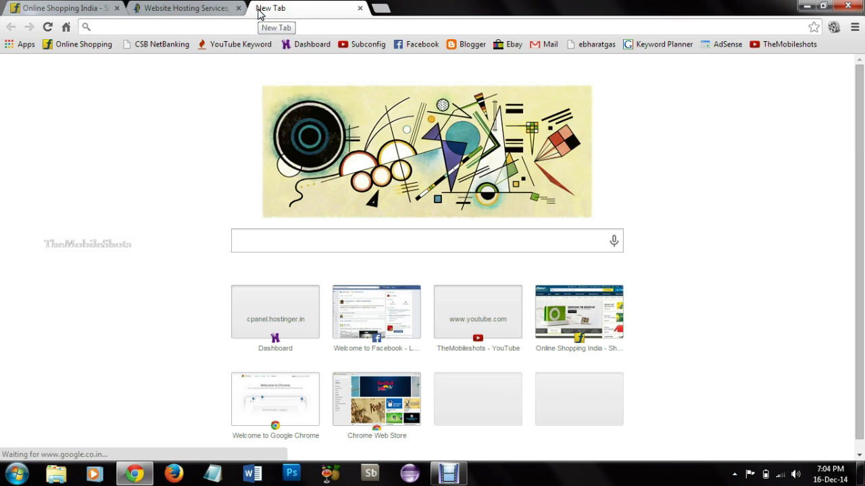
text(ho)
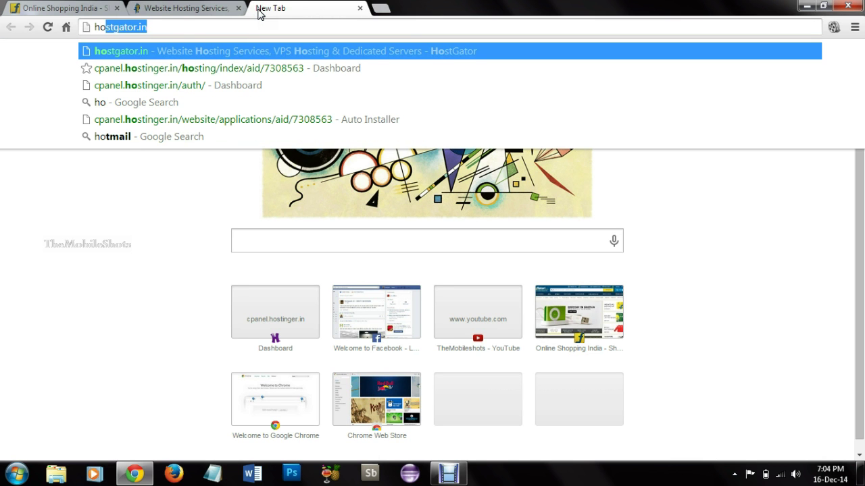
text(d)
key(BackSpace)
text(s)
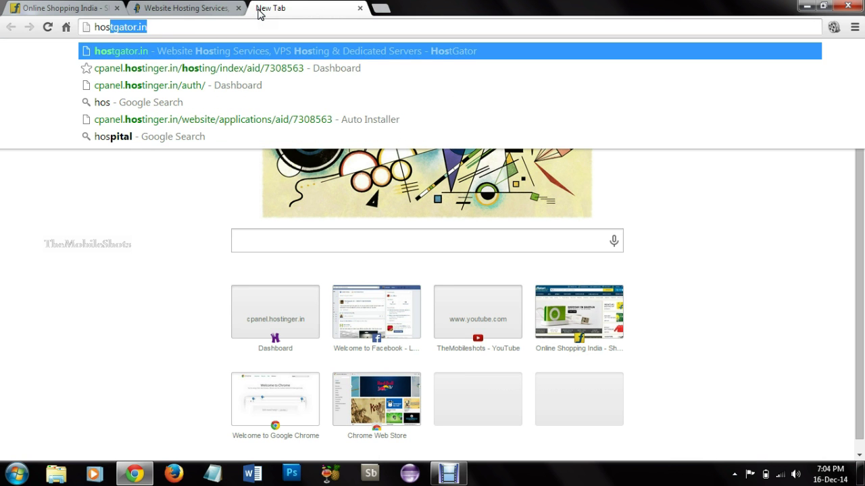
text(tinger)
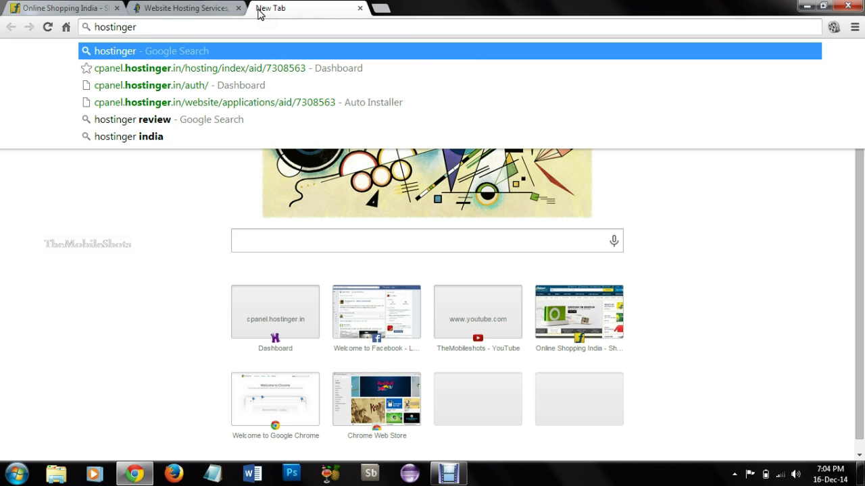
text(.in)
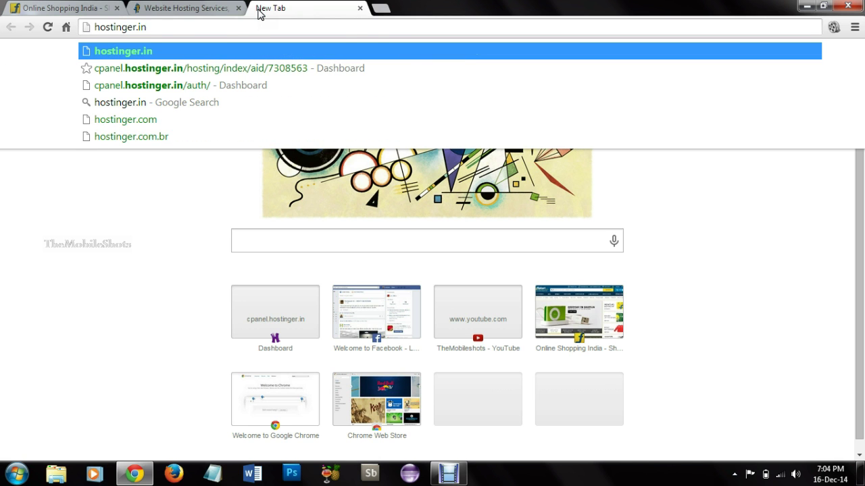
key(Return)
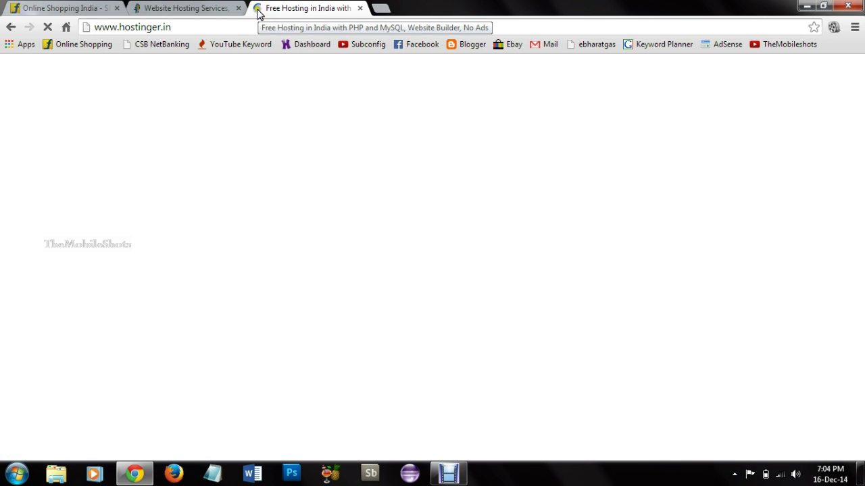
click(195, 9)
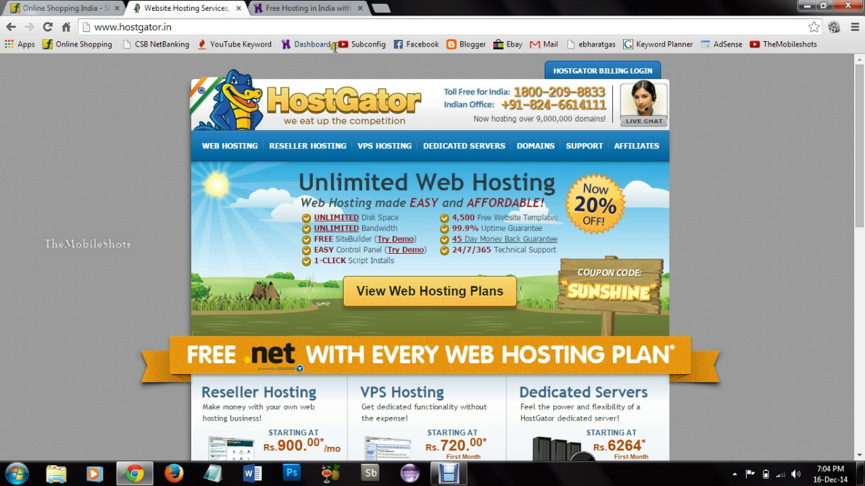
Close Hostinger's -40% discount popup, glance at HostGator, and return to Hostinger
click(288, 8)
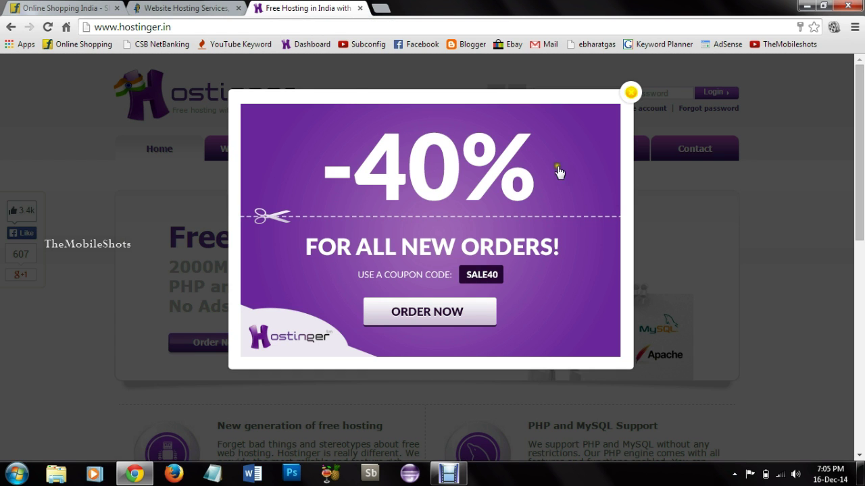
click(628, 92)
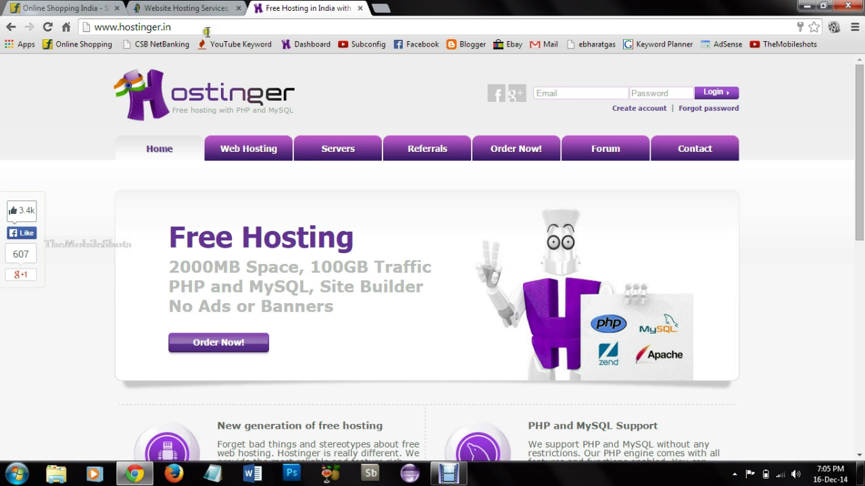
click(196, 8)
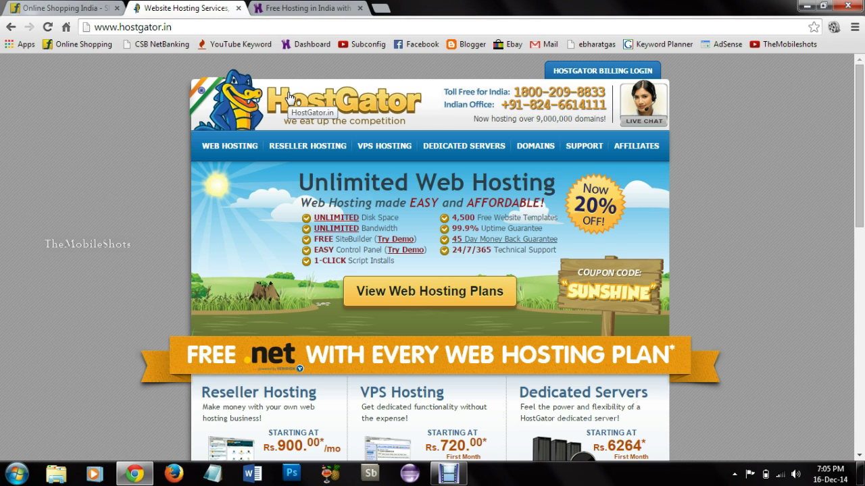
click(308, 9)
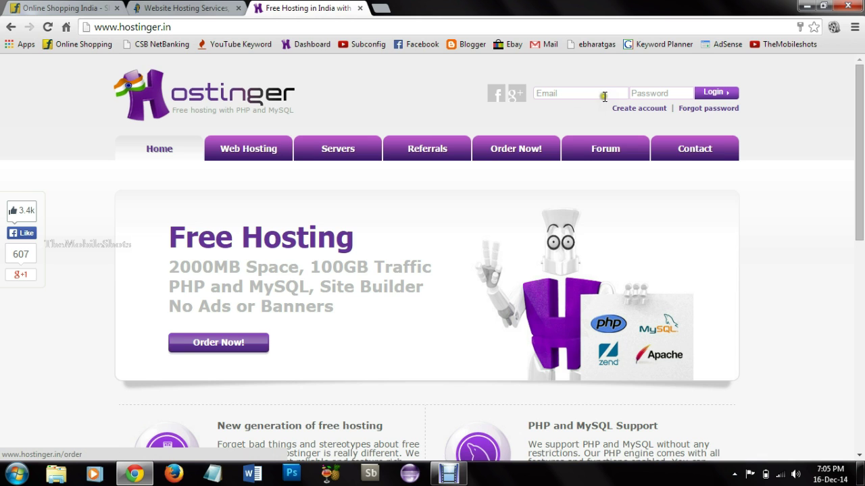
Log in to Hostinger with the saved credentials and start a new hosting account
click(605, 97)
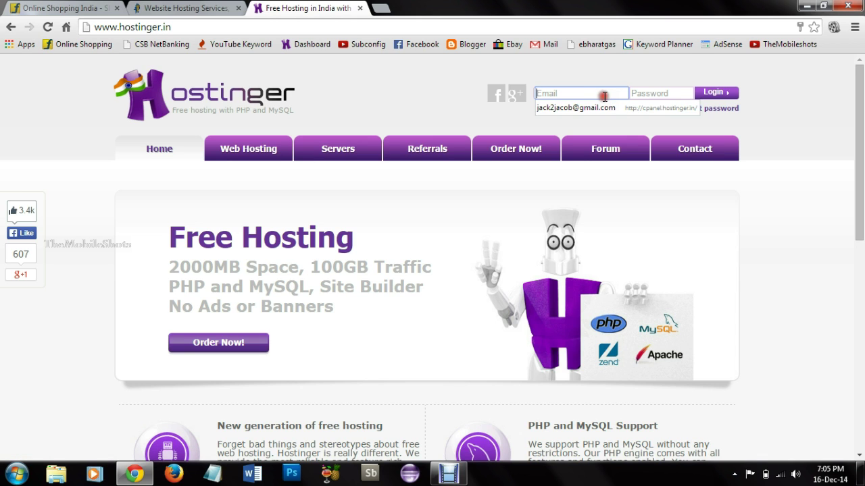
click(602, 109)
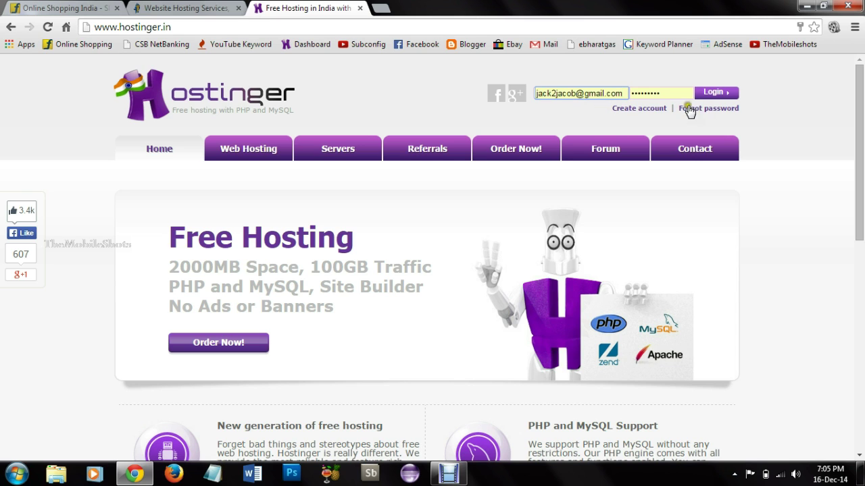
click(722, 91)
click(721, 93)
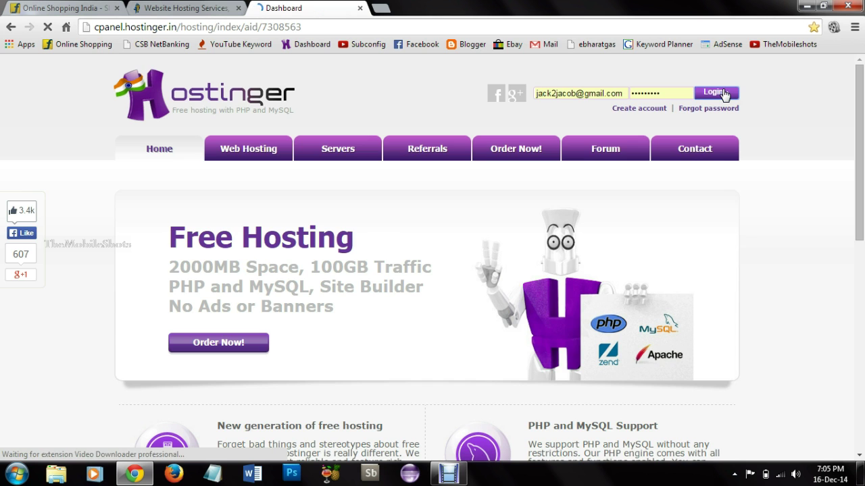
mouse_move(136, 67)
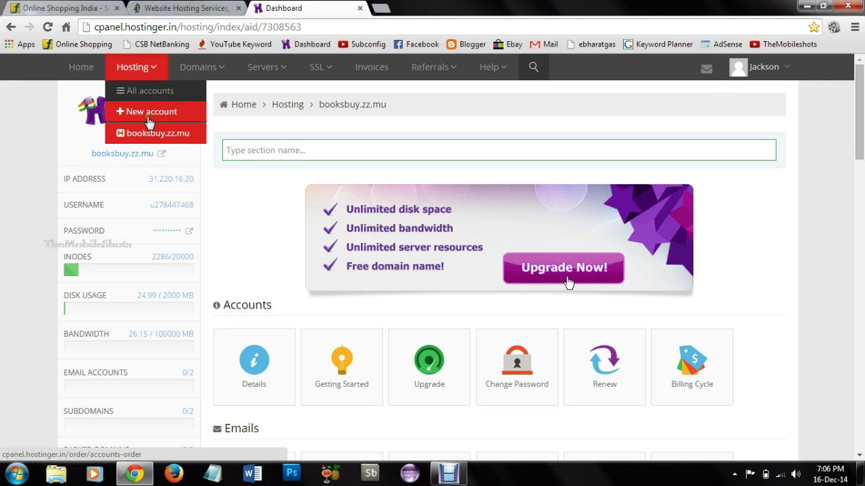
click(153, 112)
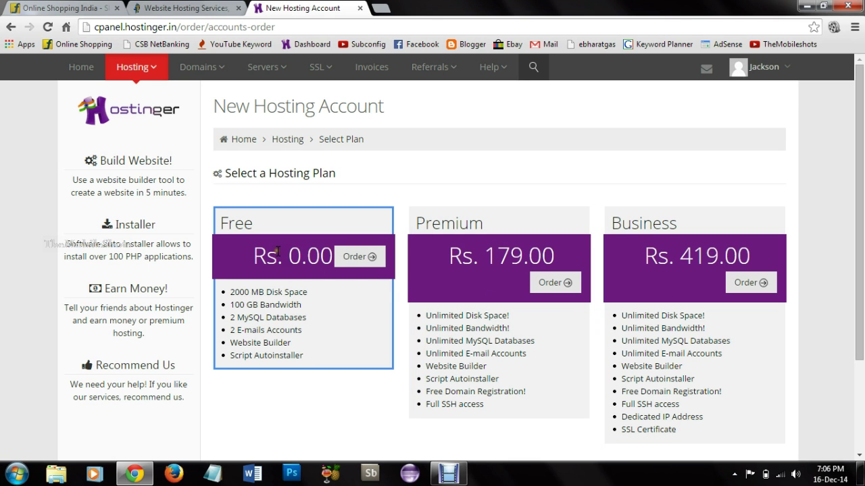
Order the Free plan and enter subdomain 'flipkart' on .esy.es
click(358, 256)
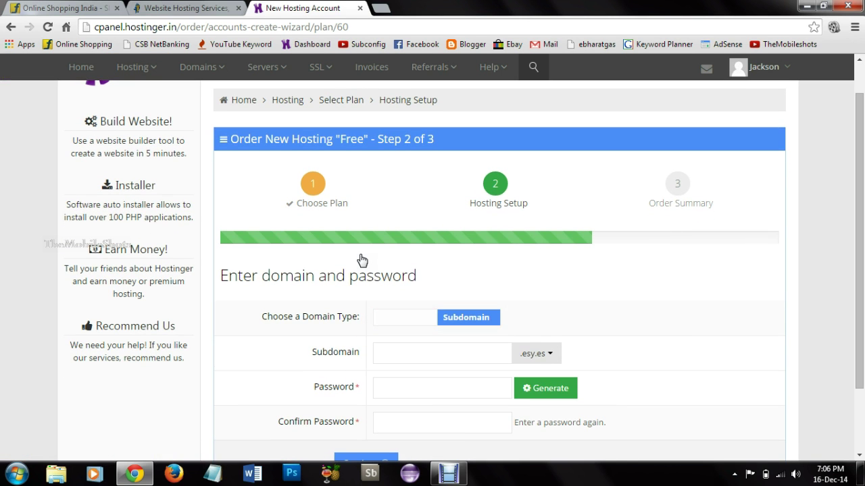
click(421, 317)
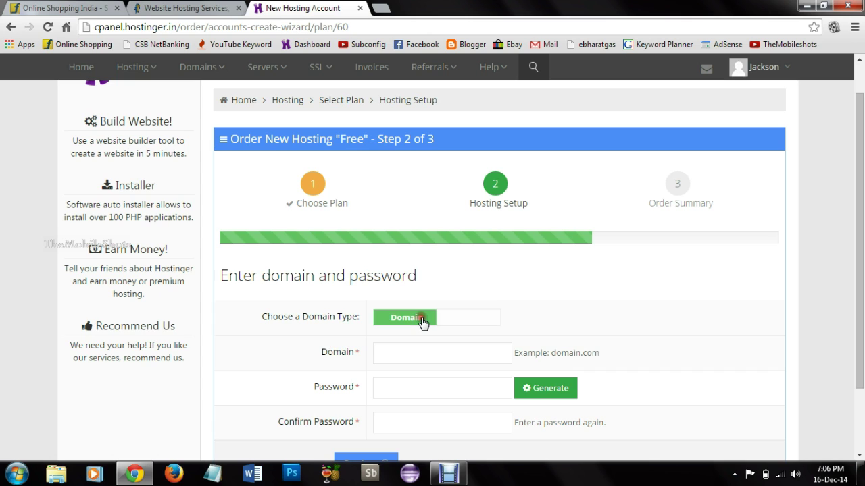
click(451, 319)
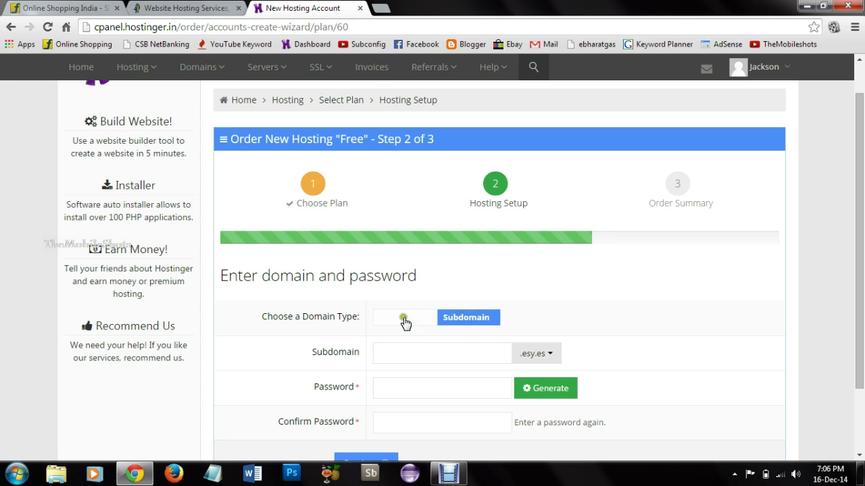
click(399, 313)
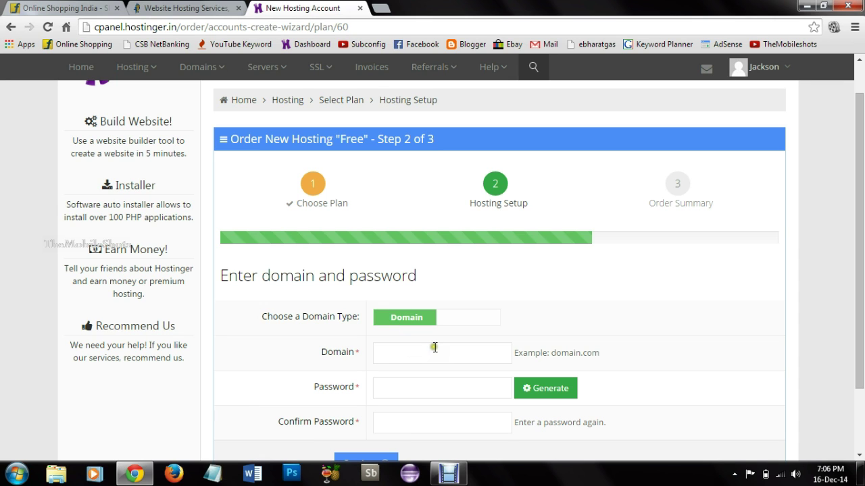
click(435, 348)
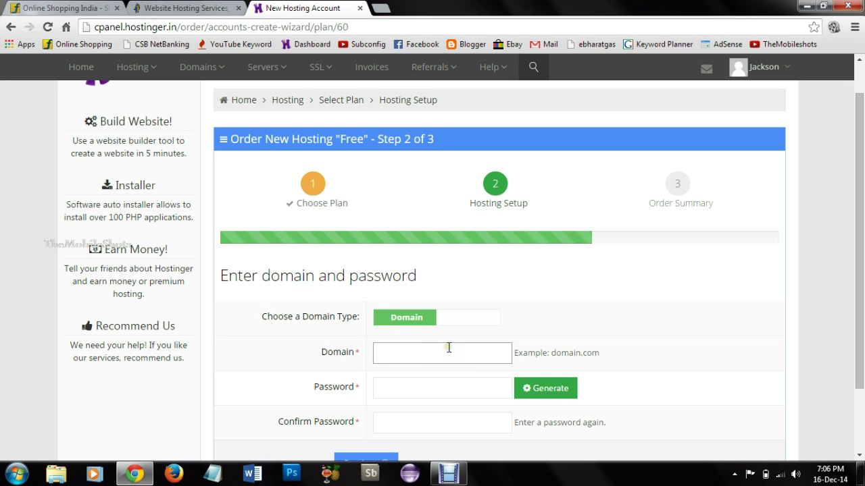
click(471, 319)
click(473, 319)
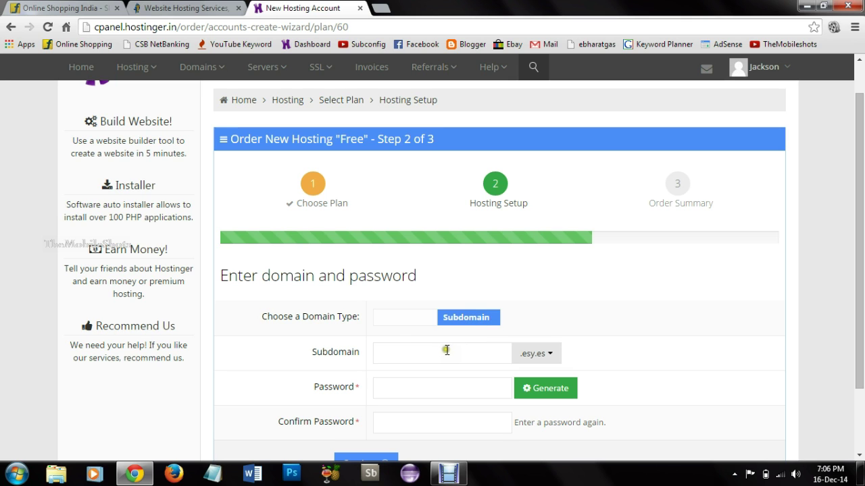
click(518, 356)
click(479, 360)
text(li)
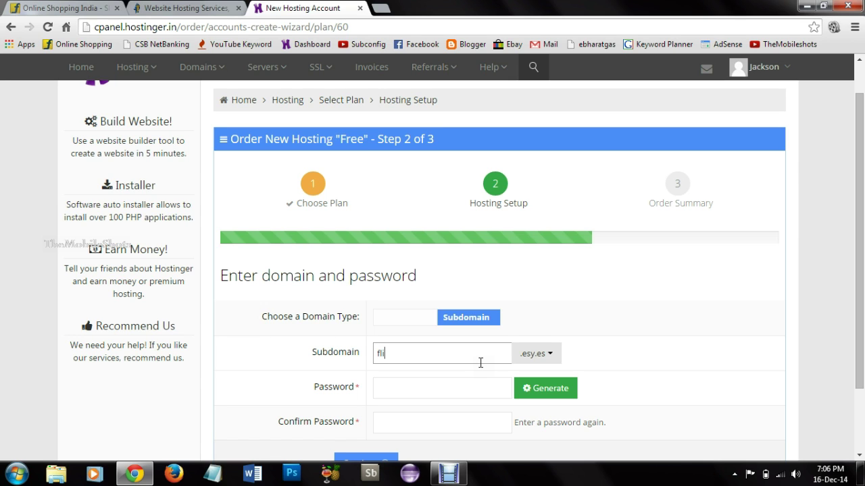
text(pkart)
click(544, 361)
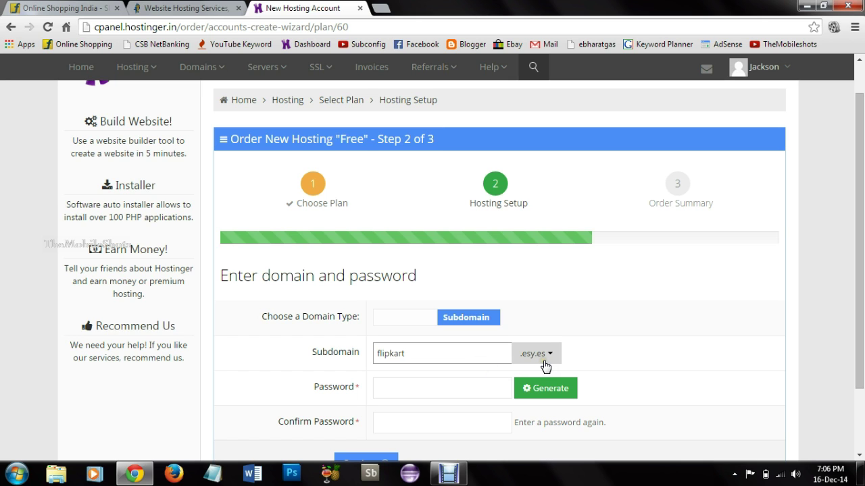
Enter and confirm the hosting account password, then submit the setup step
click(473, 383)
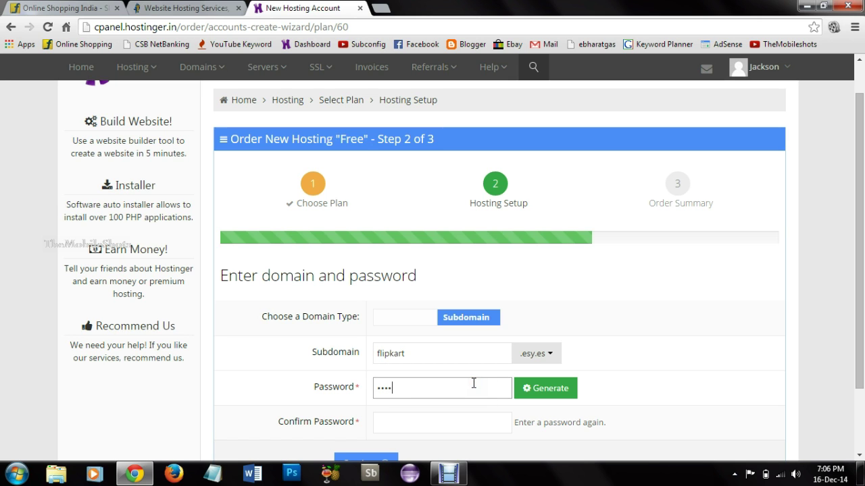
key(Tab)
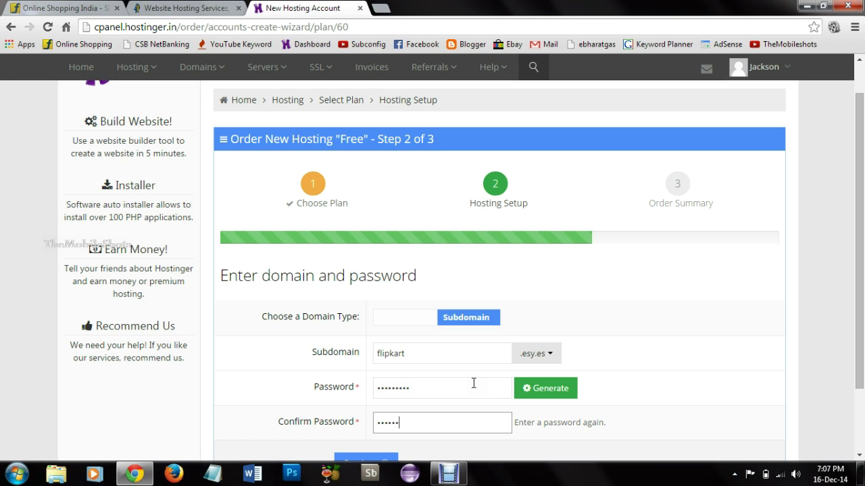
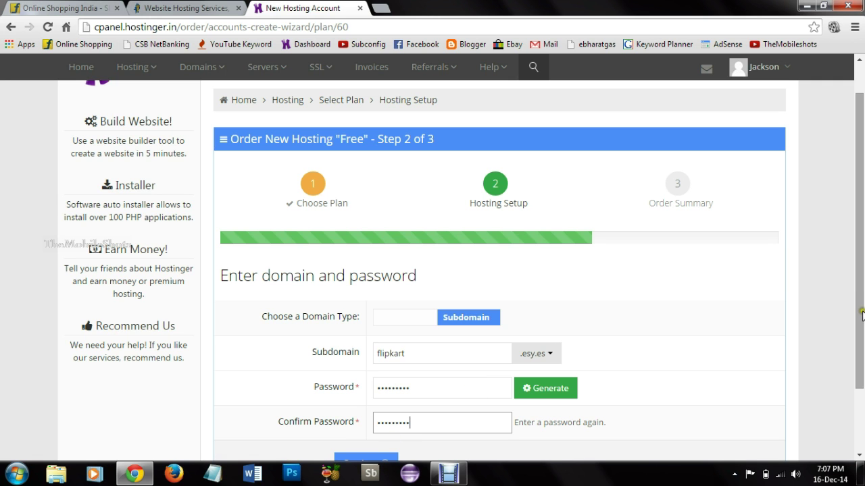
drag(862, 279, 862, 333)
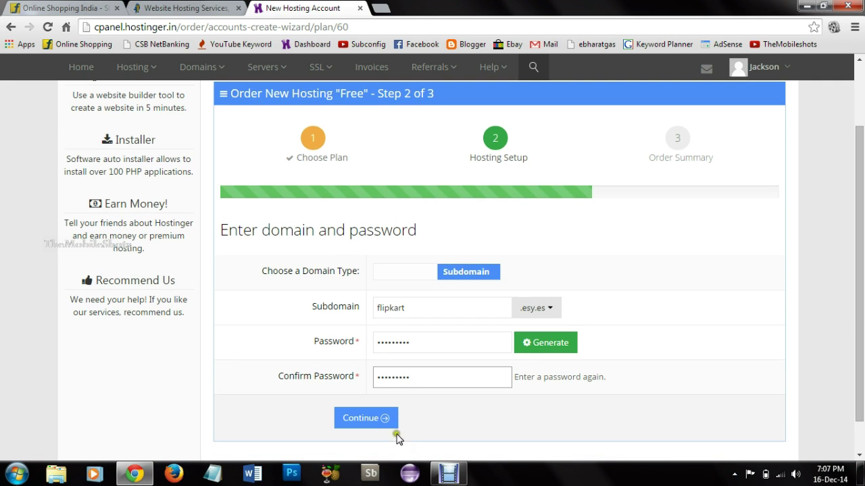
click(374, 422)
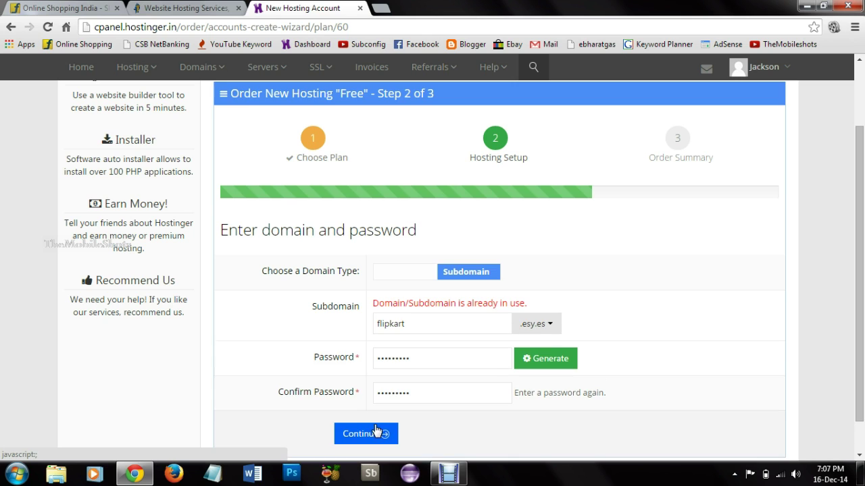
Change the subdomain to flipkart2 and resubmit to create flipkart2.esy.es
click(446, 324)
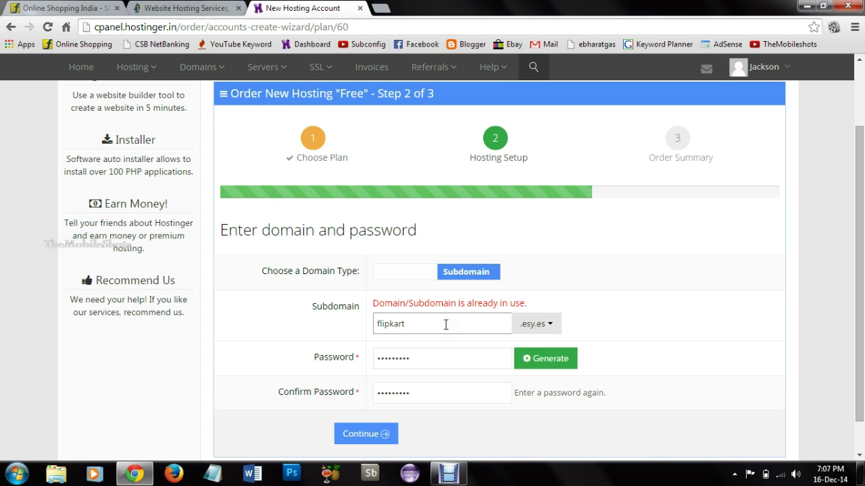
text(2)
click(376, 440)
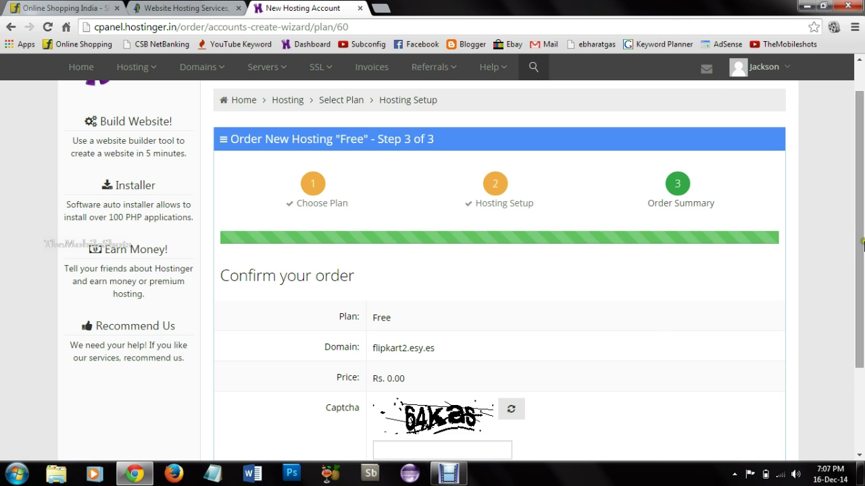
drag(863, 242, 863, 316)
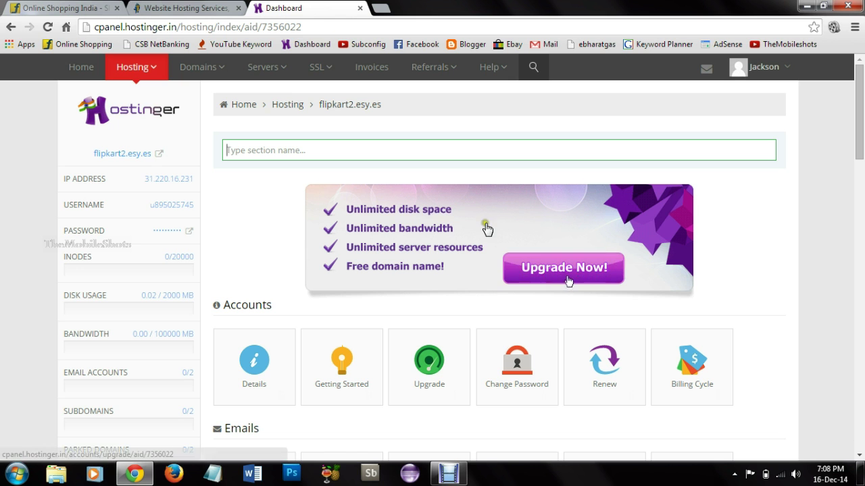
Scroll the dashboard down to the Domains, Website and Files sections
scroll(568, 282, down, 2)
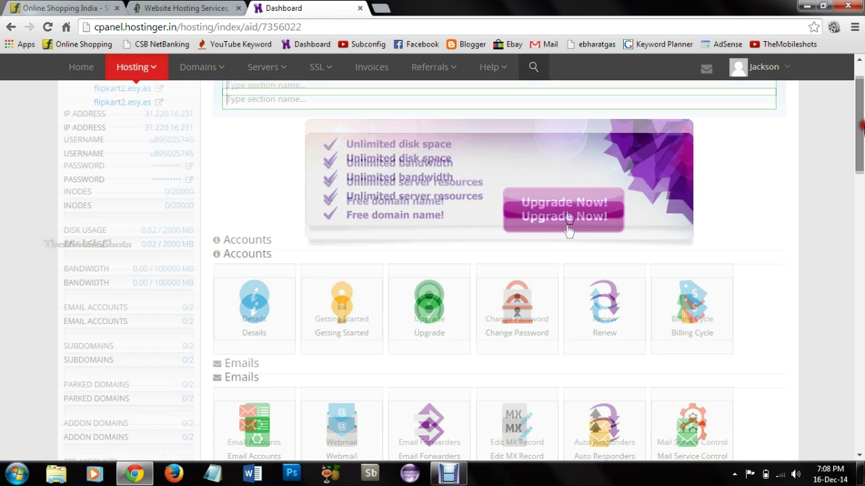
scroll(568, 198, down, 2)
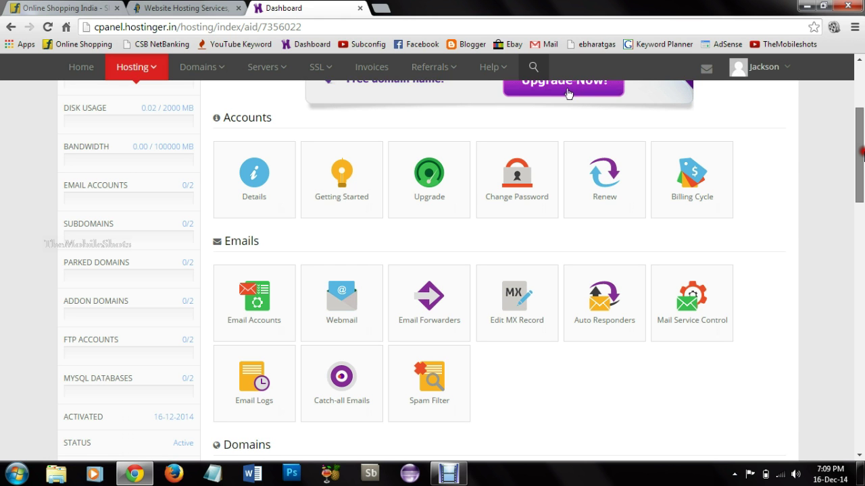
scroll(567, 95, down, 1)
drag(862, 165, 863, 264)
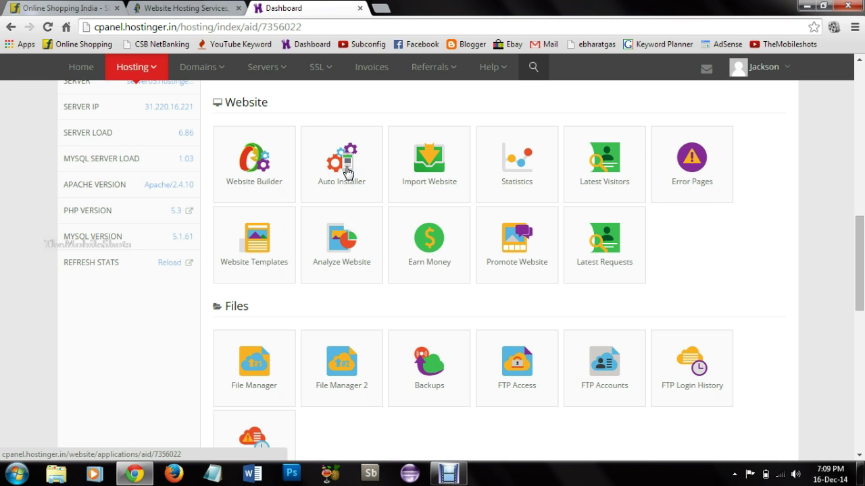
In Auto Installer, choose PrestaShop under E-Commerce And Business
click(347, 173)
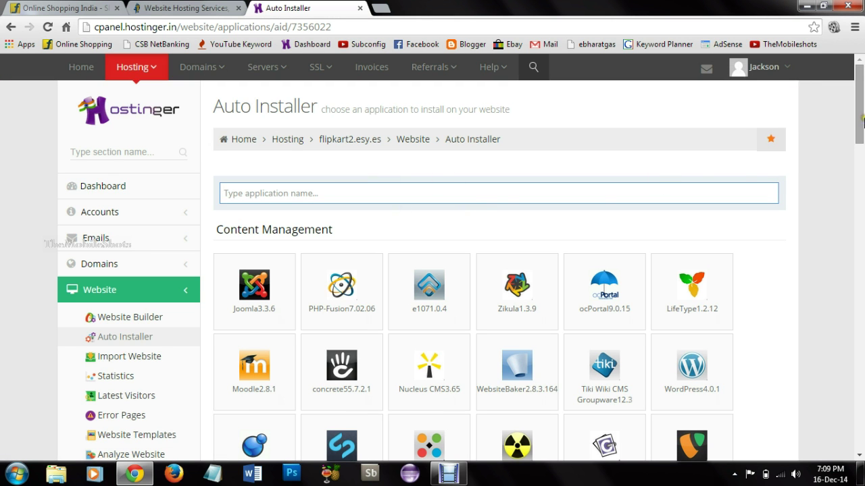
drag(861, 119, 862, 143)
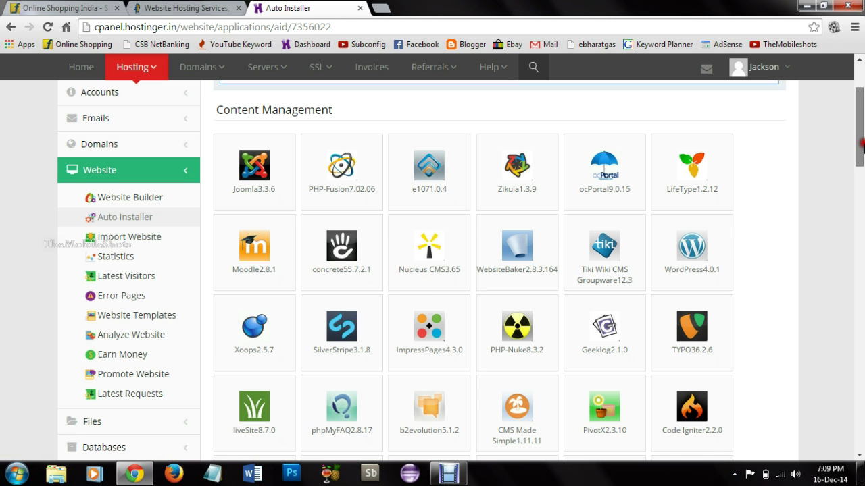
drag(862, 144, 862, 250)
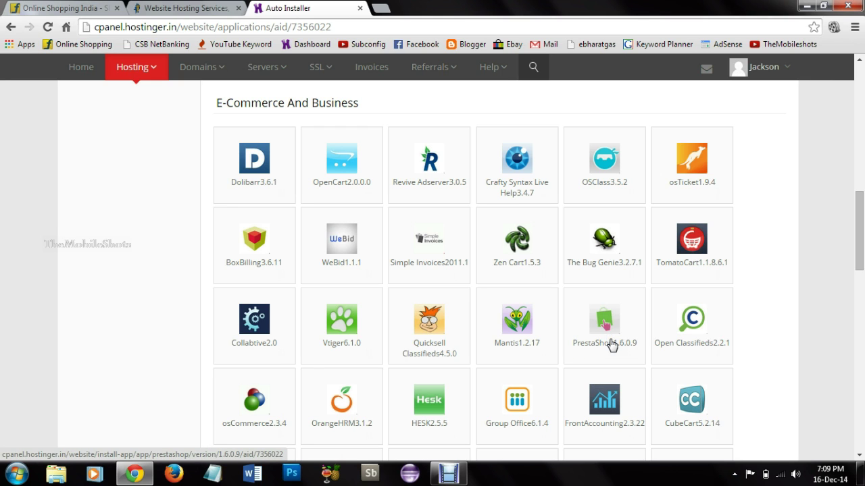
click(612, 346)
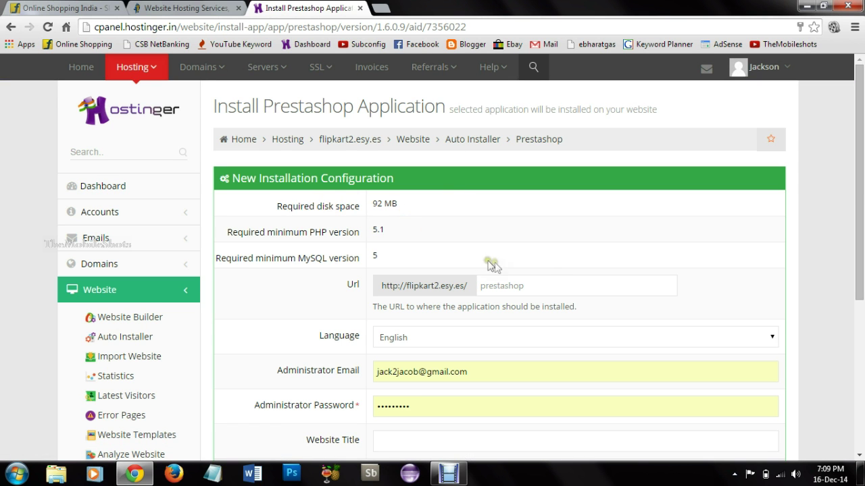
Enter 'FlipKart Store' as the website title and install PrestaShop
drag(861, 189, 862, 236)
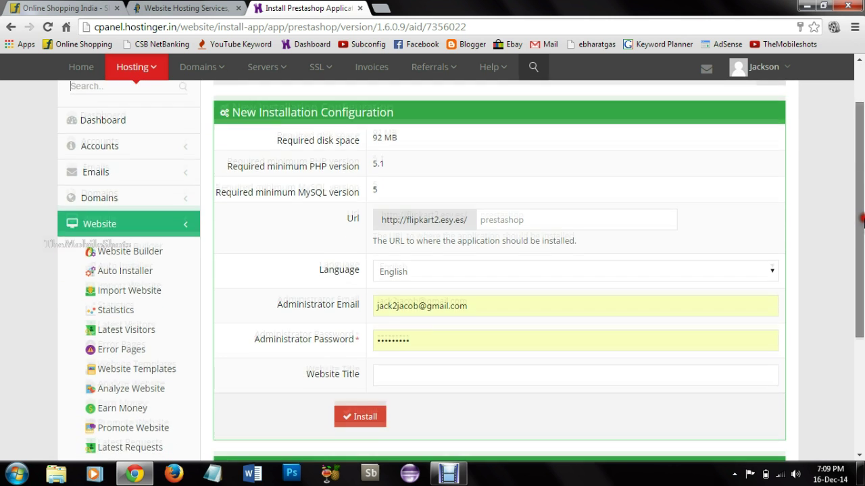
click(393, 344)
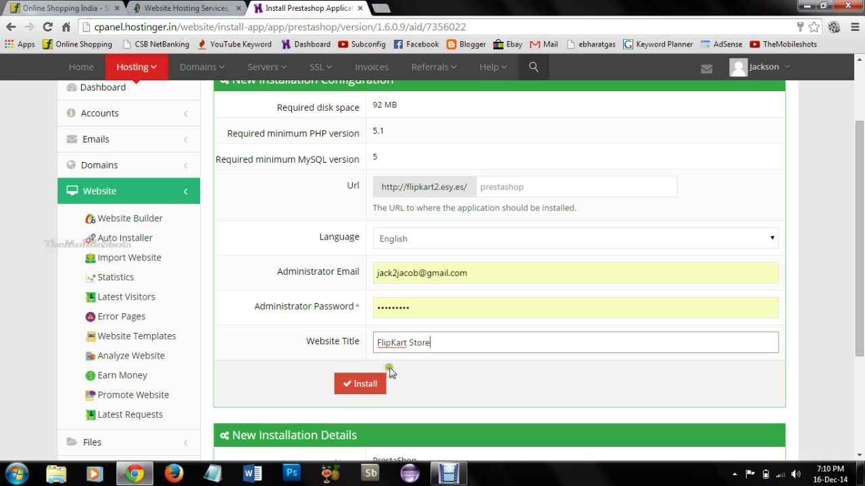
click(365, 393)
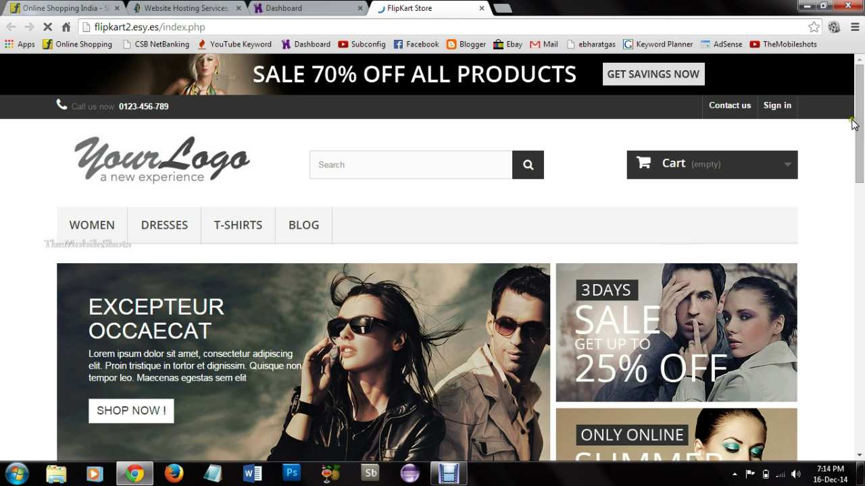
Scroll through the flipkart2.esy.es storefront's categories, promo banners, footer blocks and empty cart
drag(859, 126, 862, 202)
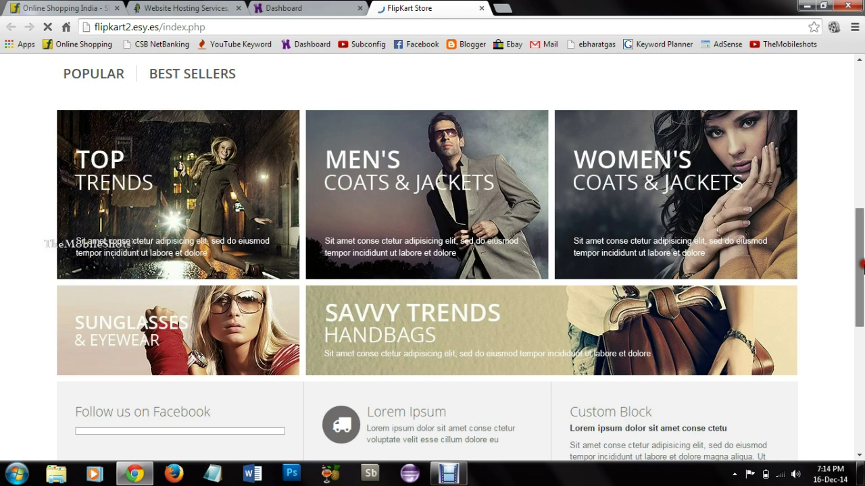
mouse_move(862, 200)
mouse_down()
mouse_move(863, 405)
mouse_move(841, 265)
mouse_up()
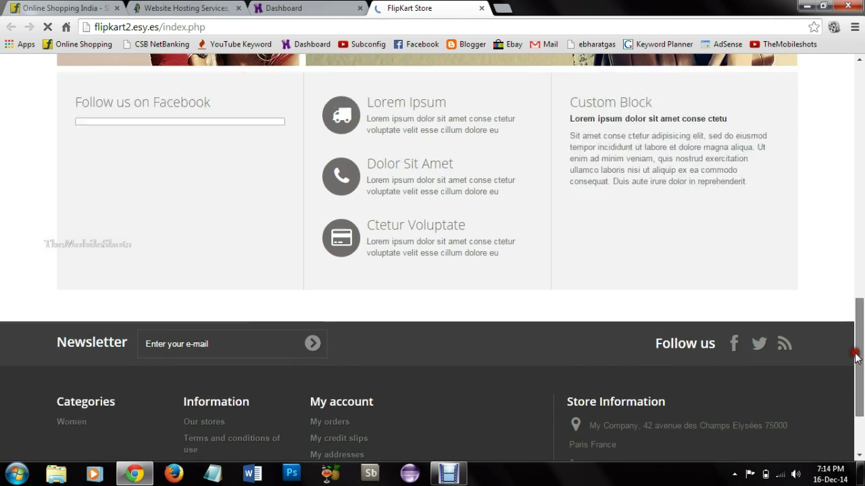
scroll(841, 265, up, 4)
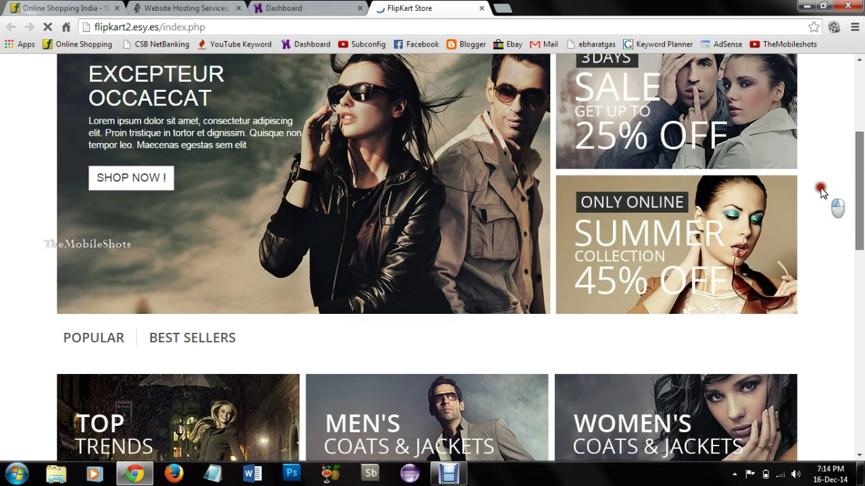
scroll(820, 188, up, 1)
scroll(820, 187, up, 2)
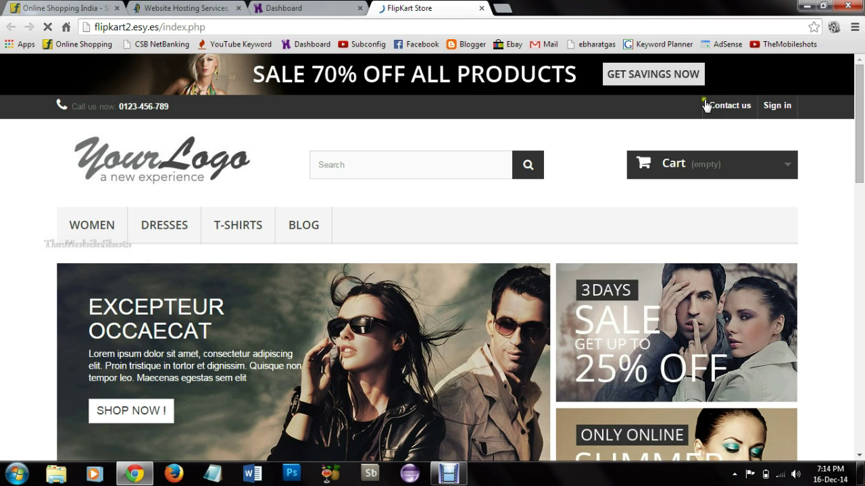
Open the Contact Us page and try its message box and subject heading list
click(748, 113)
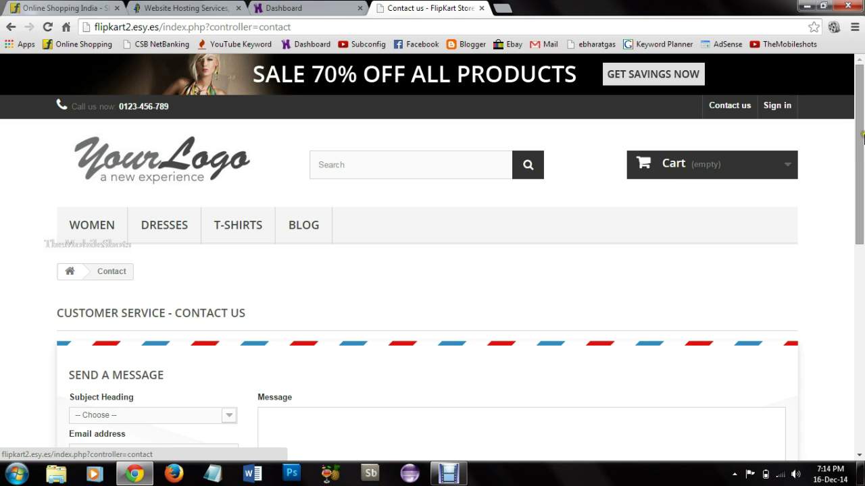
drag(862, 135, 862, 248)
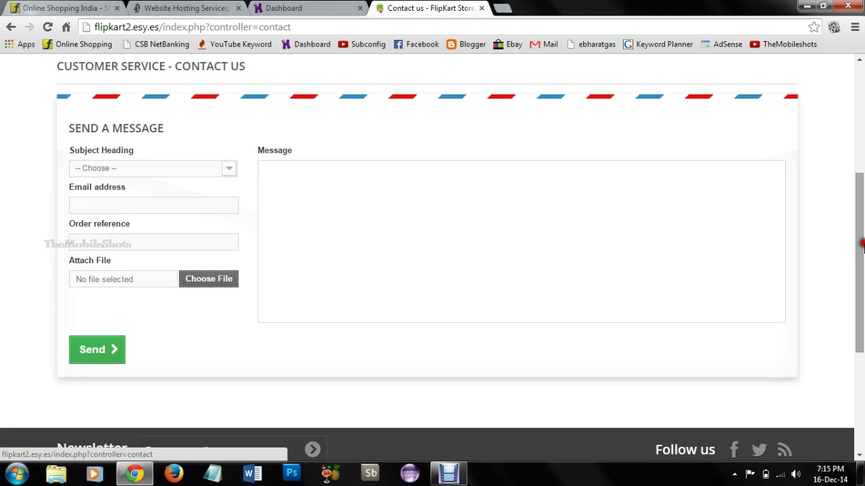
click(449, 241)
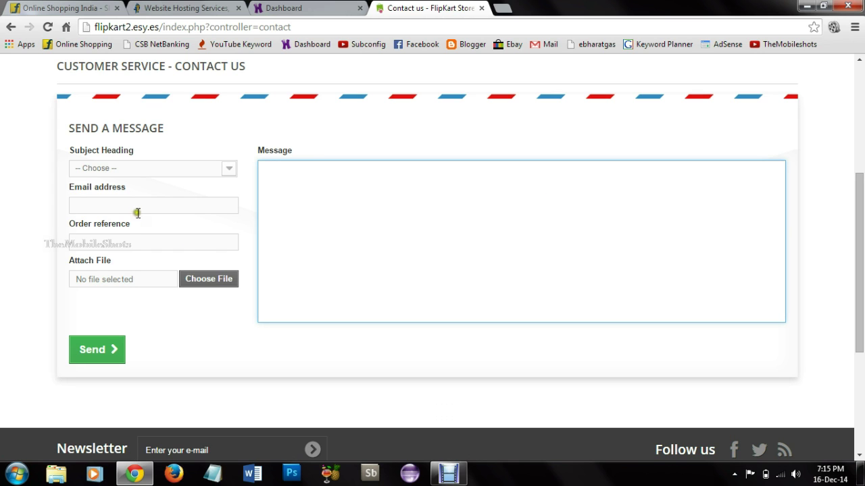
click(133, 172)
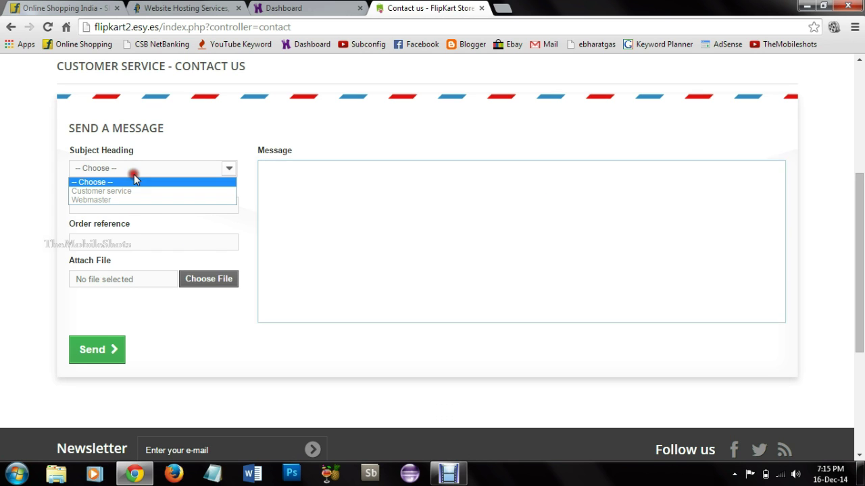
click(34, 152)
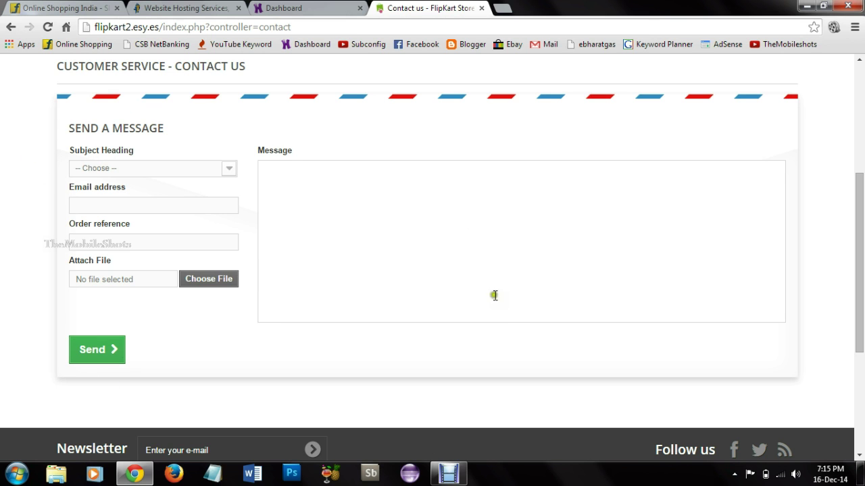
Scroll down to the contact page footer, then return to the store home page
drag(862, 247, 862, 301)
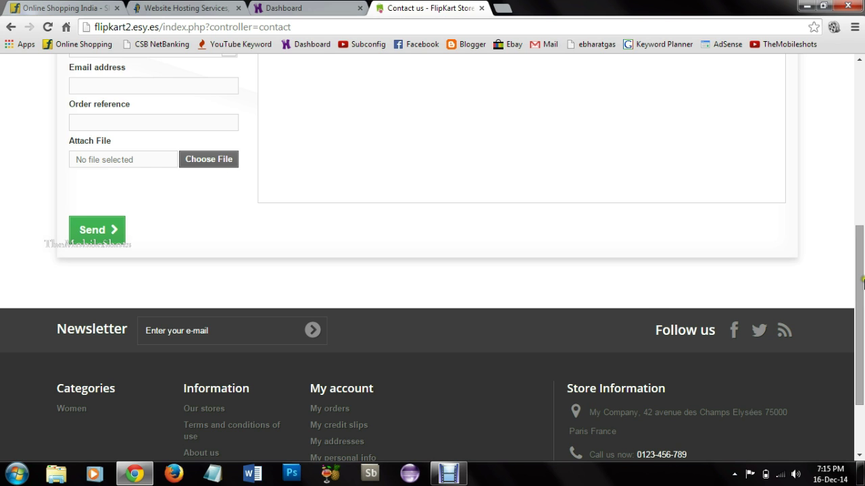
scroll(506, 311, down, 2)
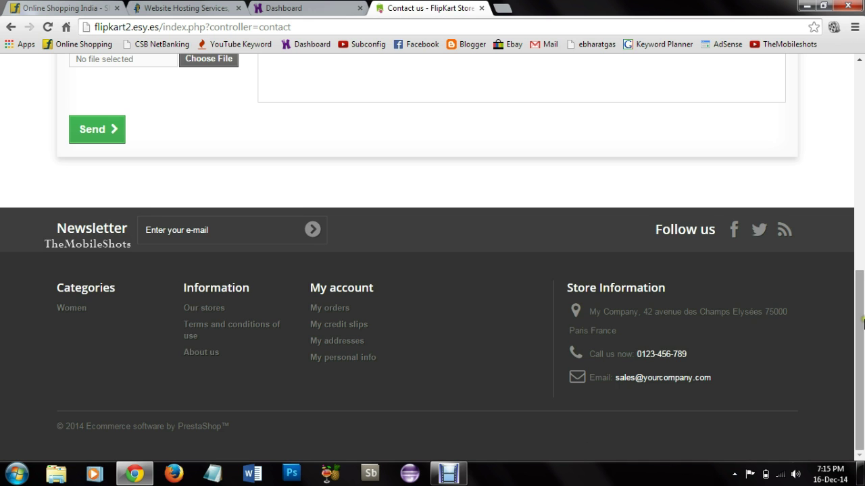
drag(862, 323, 843, 119)
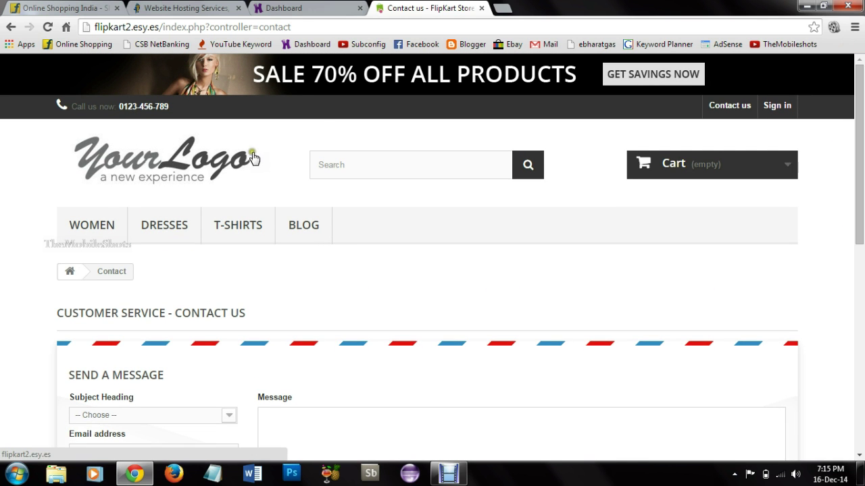
click(191, 150)
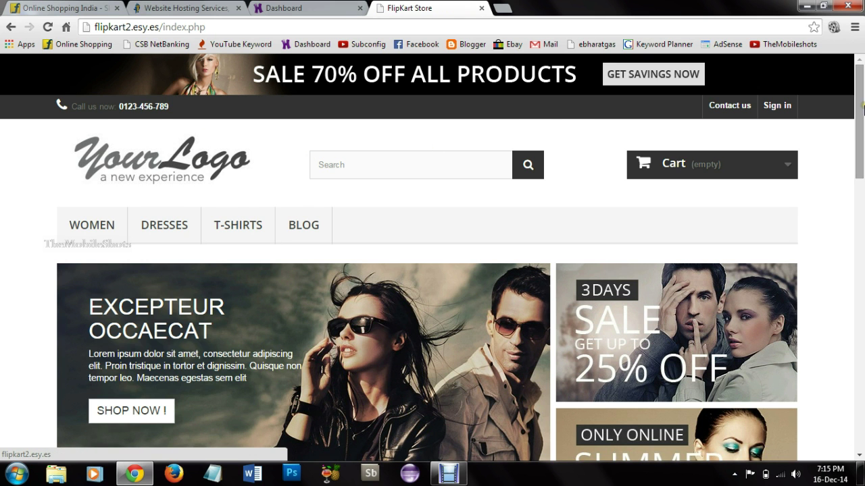
Scroll the store home page to its footer and back, then bring up the real Flipkart.com tab
drag(860, 109, 862, 350)
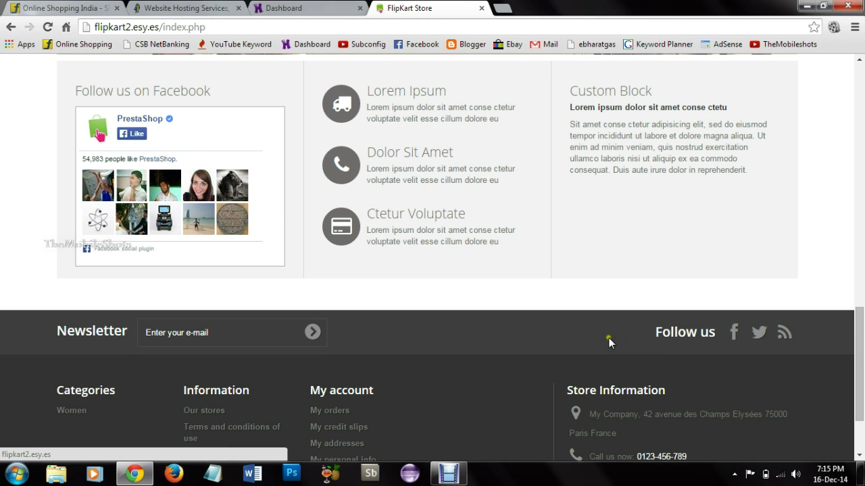
drag(859, 381, 815, 168)
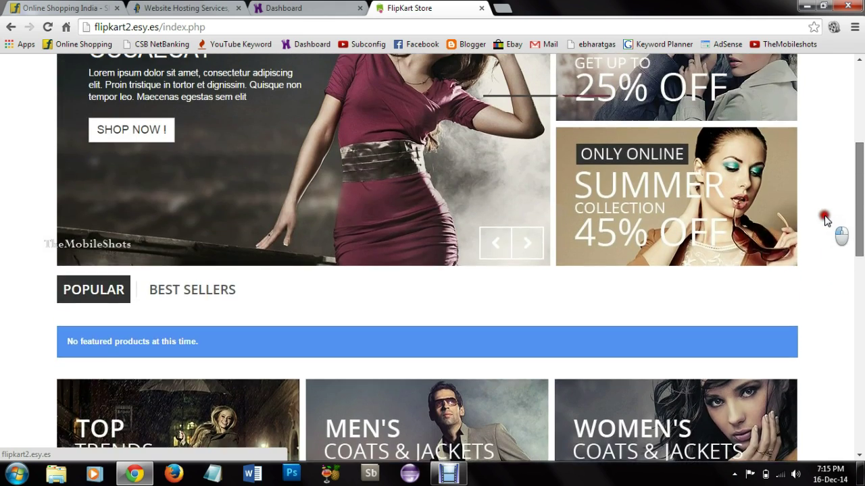
scroll(815, 168, up, 3)
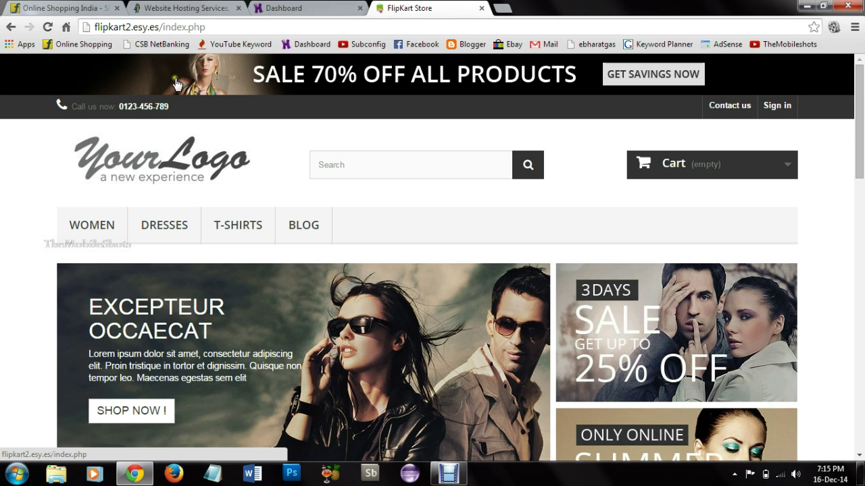
click(47, 6)
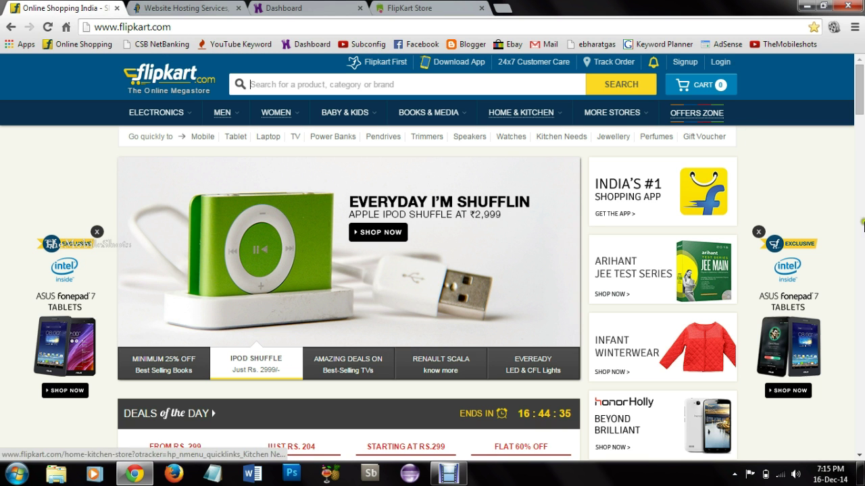
Compare Flipkart.com against the FlipKart Store storefront, then return to the Hostinger dashboard
mouse_move(859, 97)
mouse_down()
mouse_move(862, 223)
mouse_move(815, 187)
mouse_move(813, 77)
mouse_up()
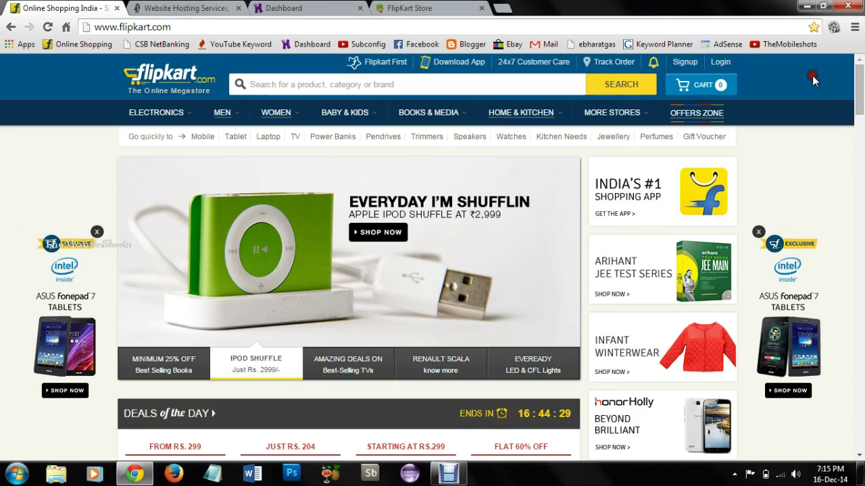
click(417, 6)
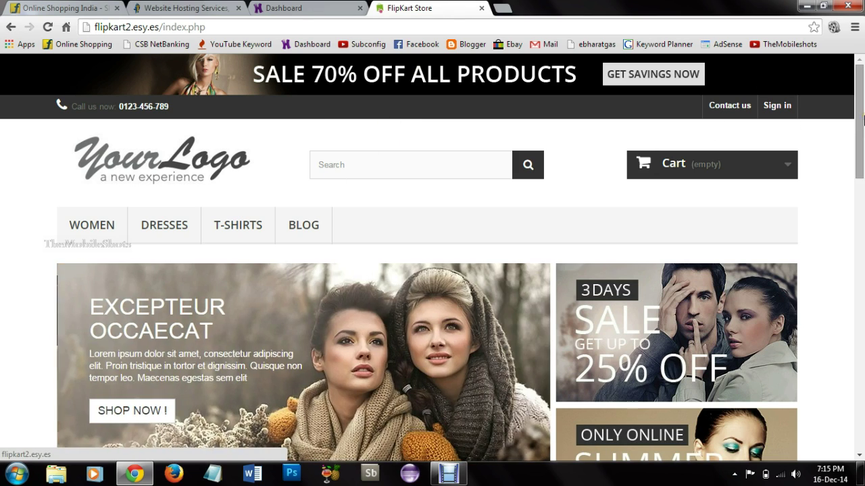
mouse_move(860, 121)
mouse_down()
mouse_move(862, 315)
mouse_move(847, 115)
mouse_up()
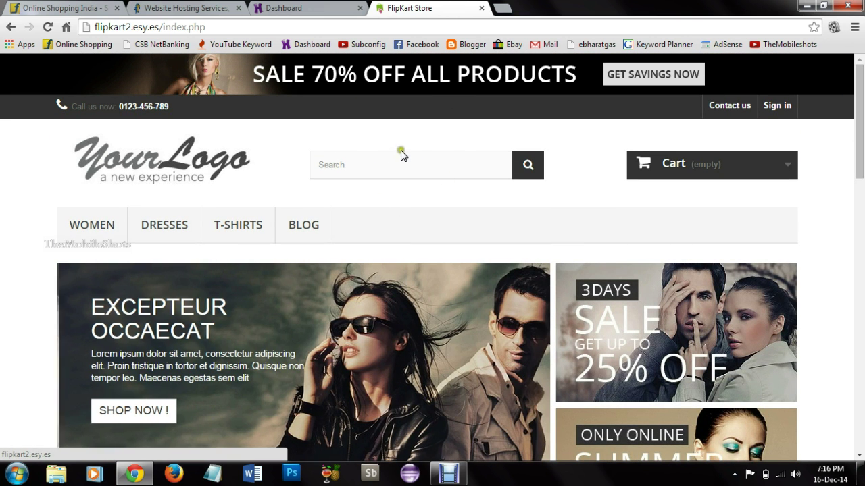
click(280, 6)
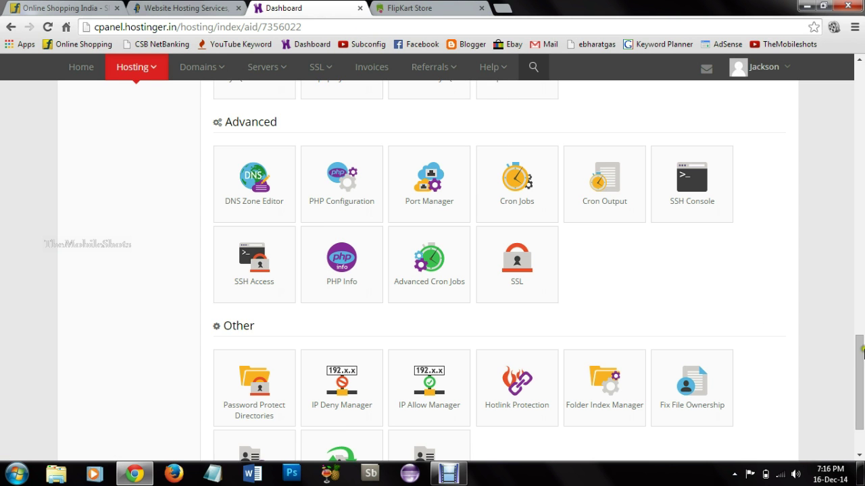
In Auto Installer, open the prestashop installation's details and follow its Admin url link
drag(859, 356, 841, 52)
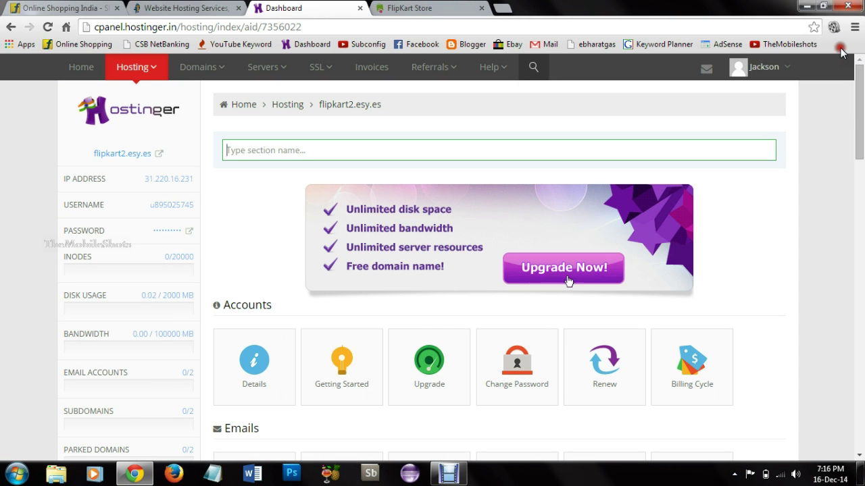
scroll(568, 283, down, 5)
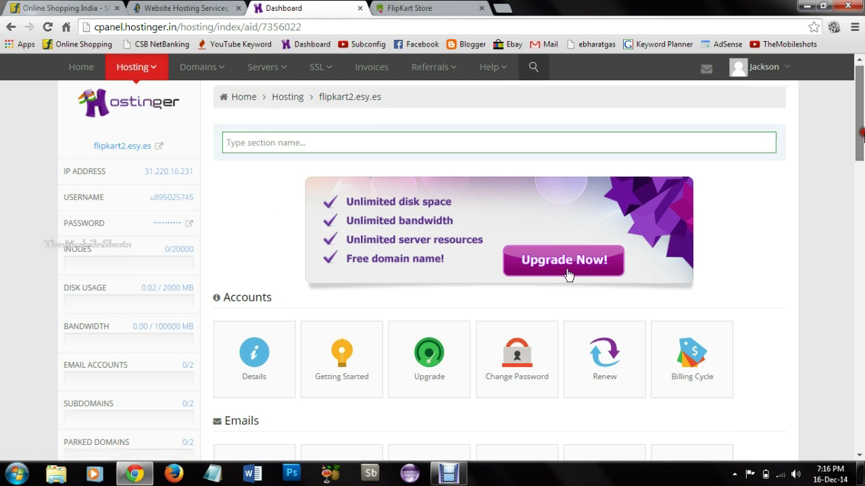
drag(863, 211, 863, 262)
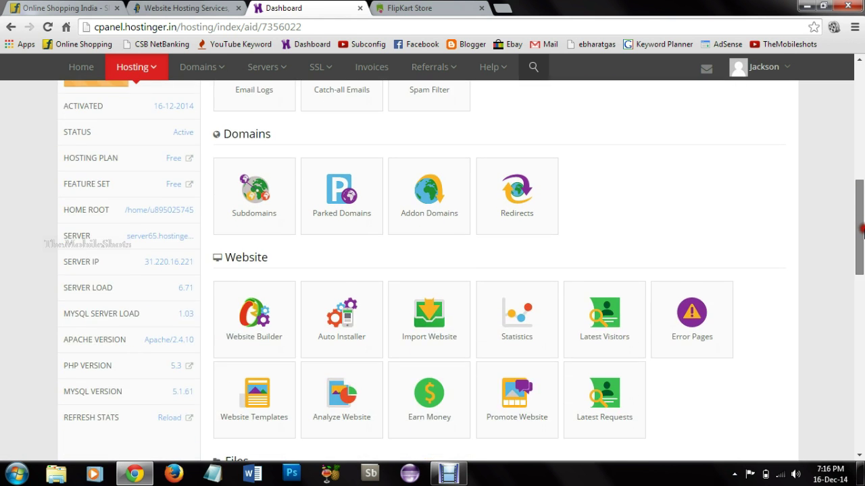
click(352, 269)
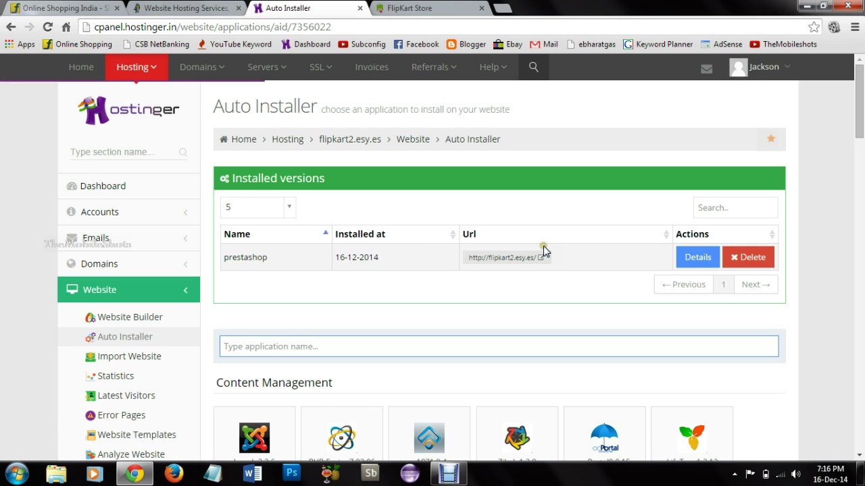
click(703, 259)
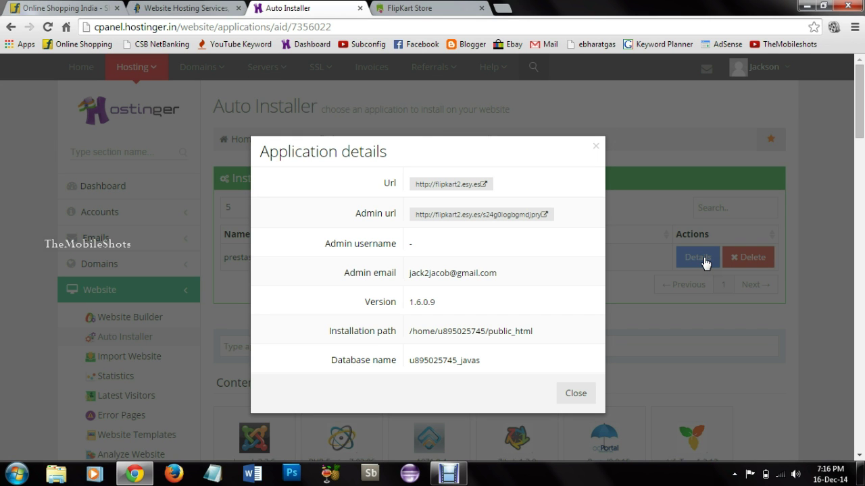
click(526, 216)
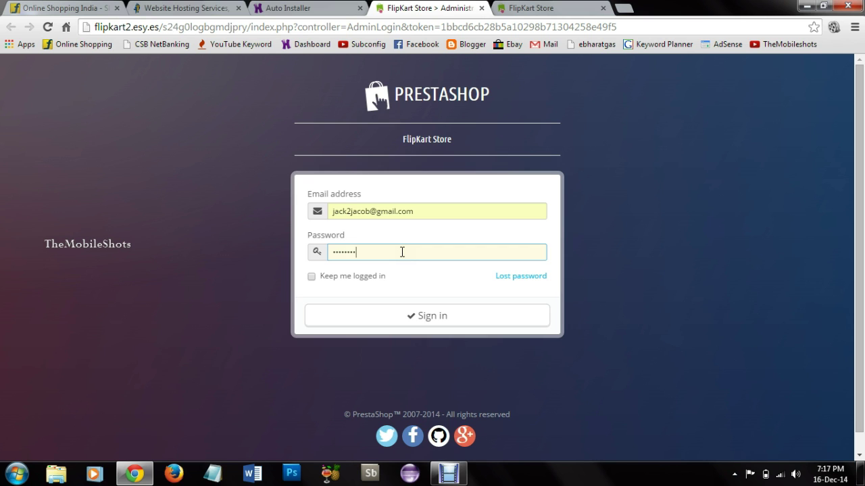
Submit the admin password to sign in to the FlipKart Store back office
key(Return)
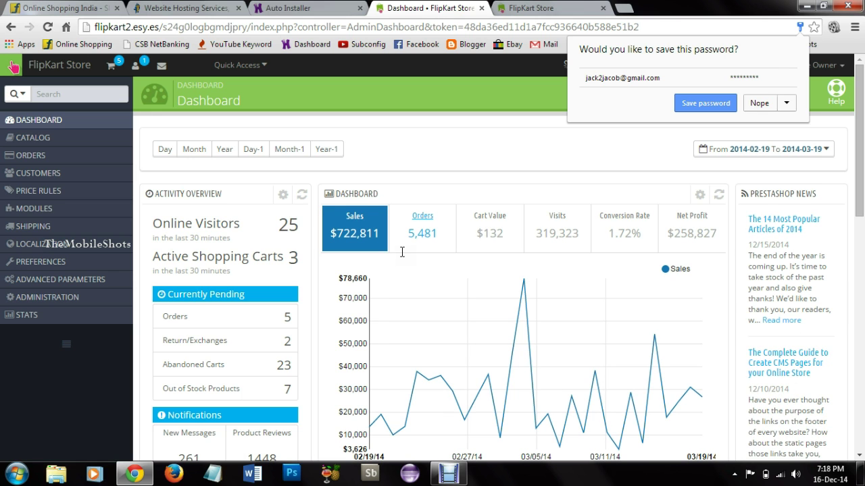
Decline Chrome's save-password prompt and scroll through the dashboard's sales, orders and visits figures
click(758, 103)
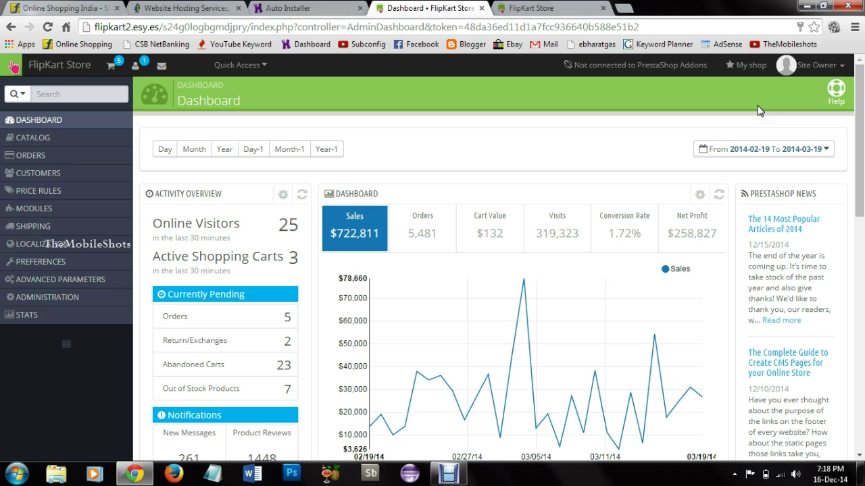
right_click(756, 103)
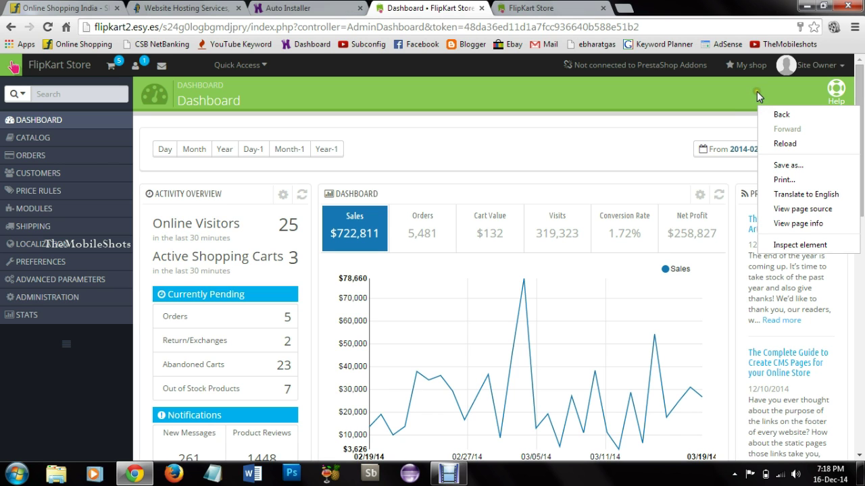
click(862, 101)
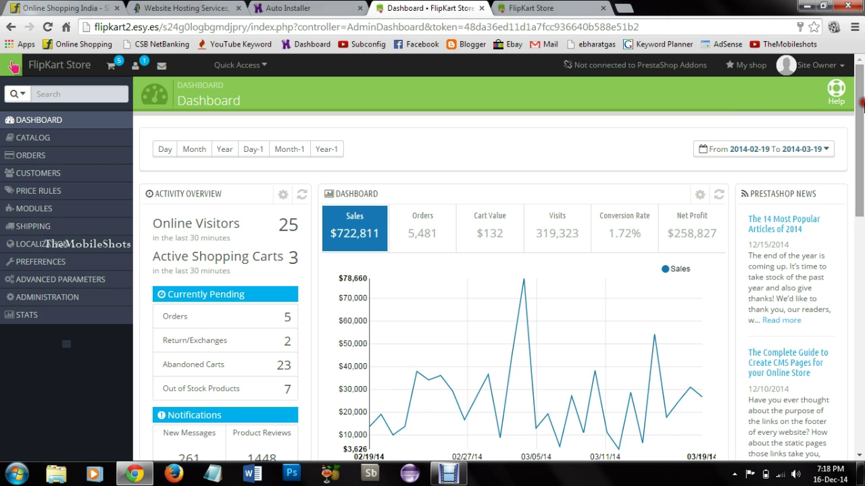
drag(862, 107, 863, 298)
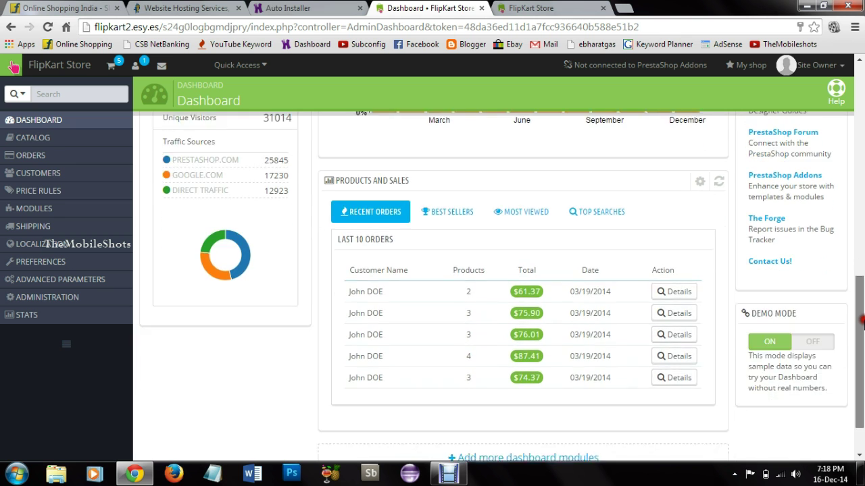
mouse_move(863, 298)
mouse_down()
mouse_move(861, 347)
mouse_move(853, 108)
mouse_up()
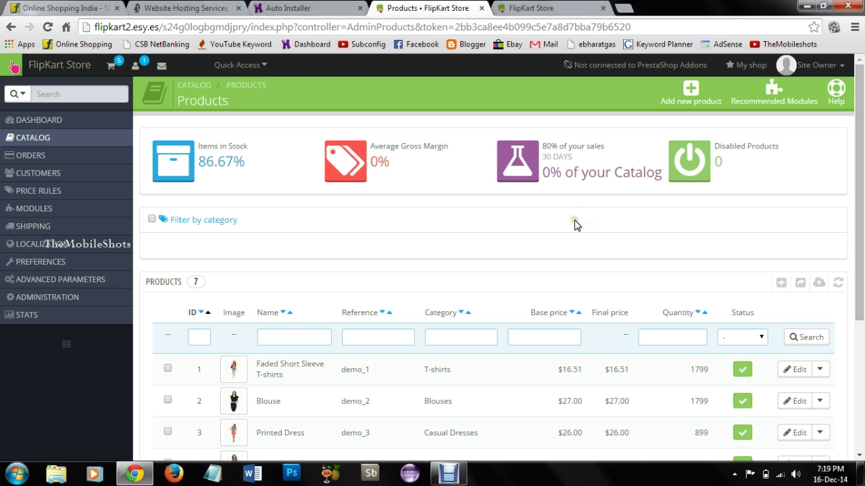
Scroll through the 7 demo products in the catalog, then bring the storefront forward
scroll(862, 188, down, 3)
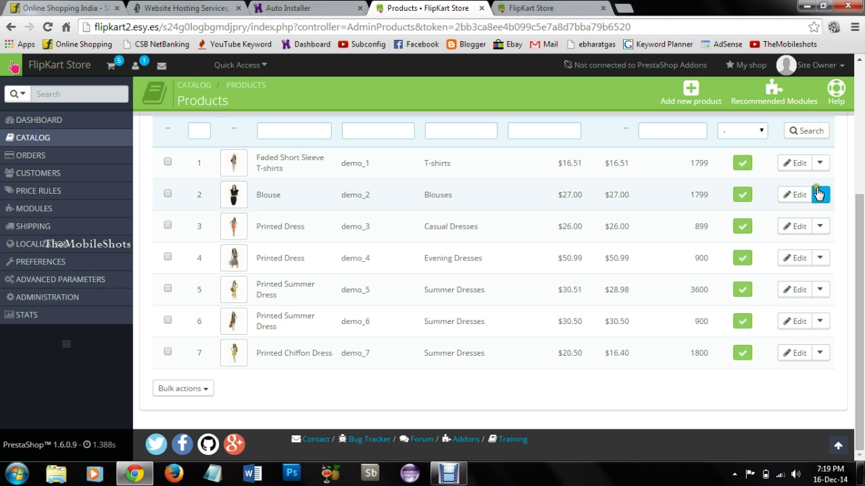
drag(859, 248, 861, 196)
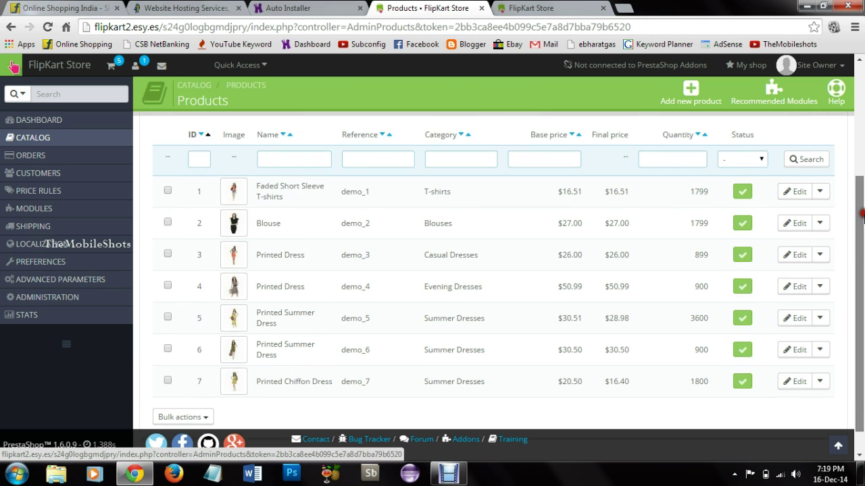
click(527, 7)
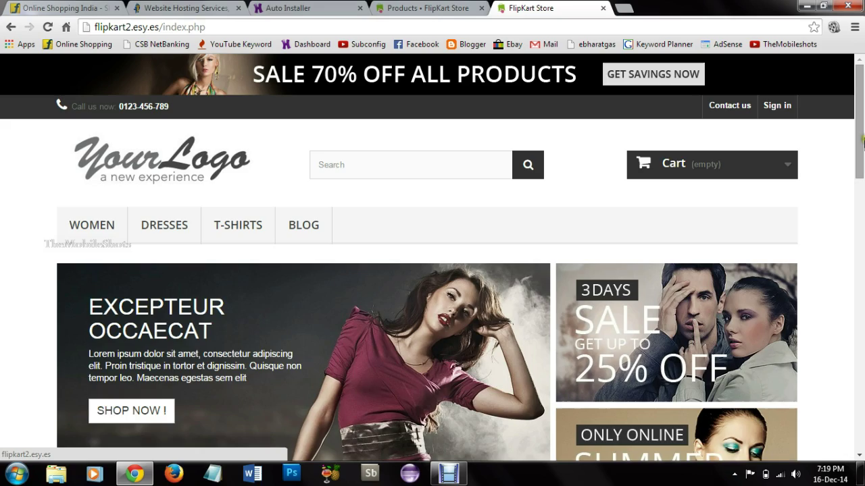
Browse the storefront's Dresses category of 5 dresses, then return to the admin Products list
drag(862, 125, 863, 329)
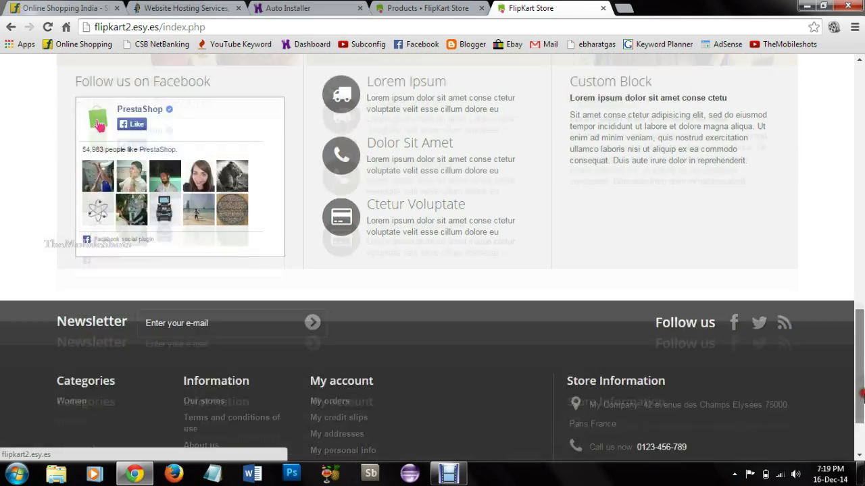
mouse_move(862, 338)
mouse_down()
mouse_move(862, 265)
mouse_move(808, 158)
mouse_up()
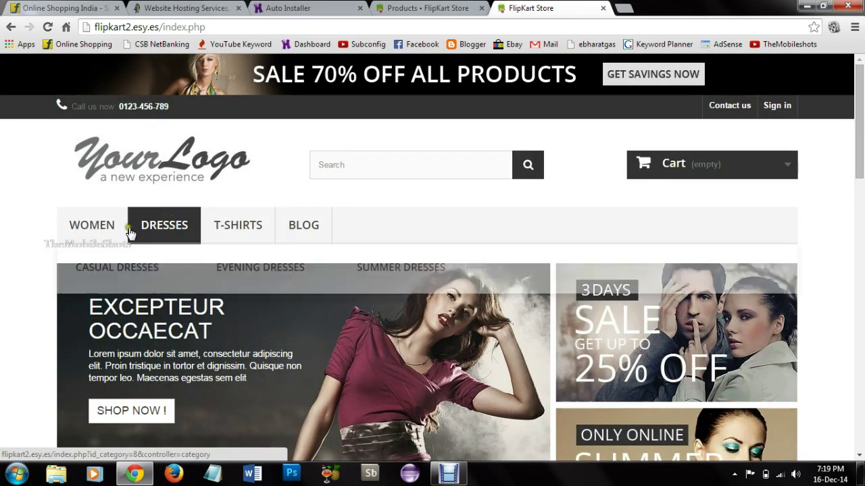
mouse_move(164, 225)
click(129, 233)
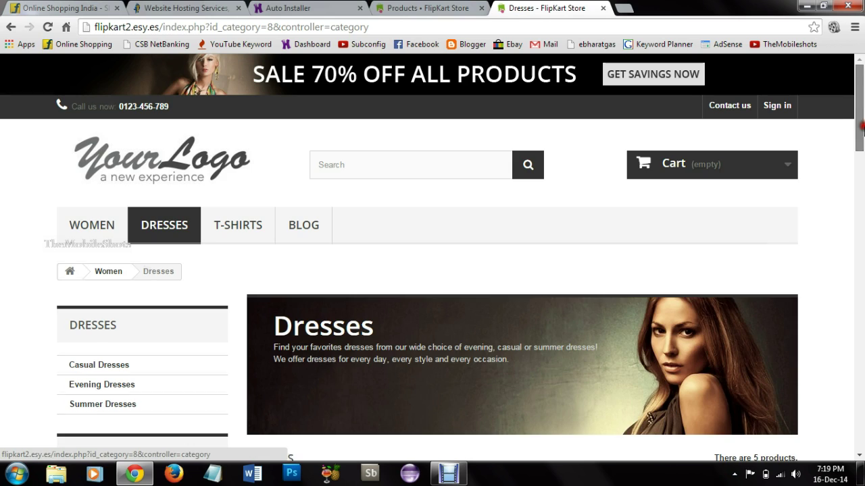
drag(861, 152, 860, 249)
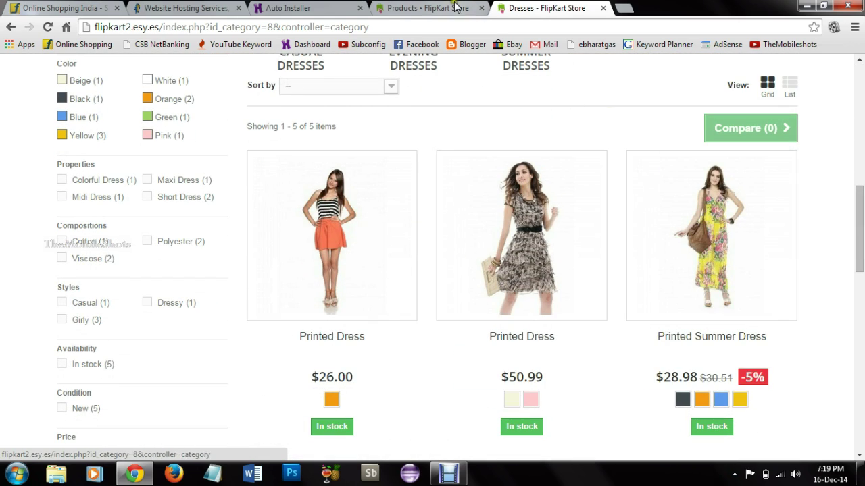
click(433, 8)
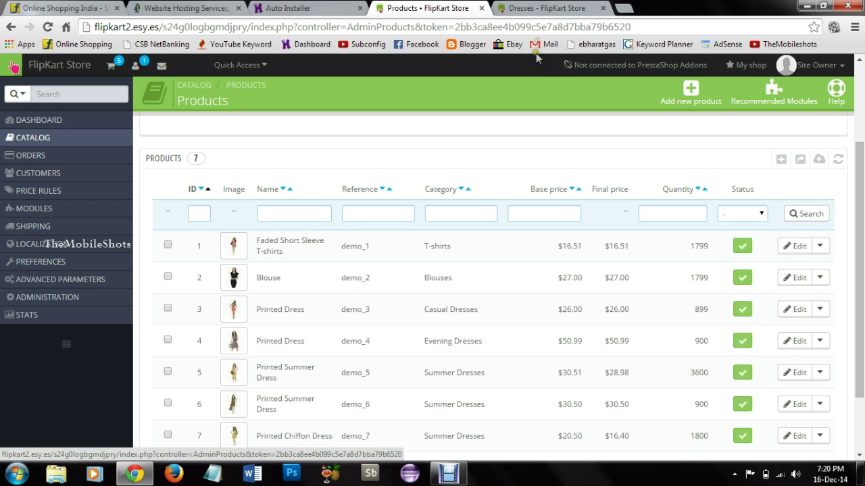
click(540, 8)
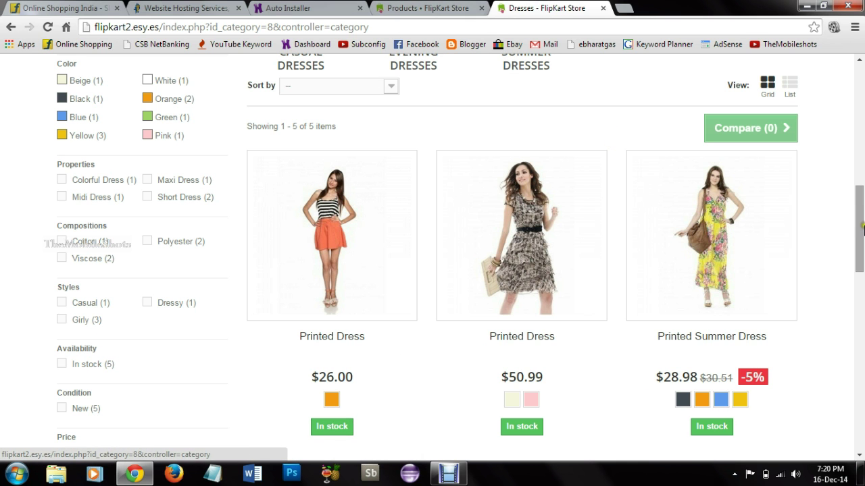
drag(861, 223, 861, 307)
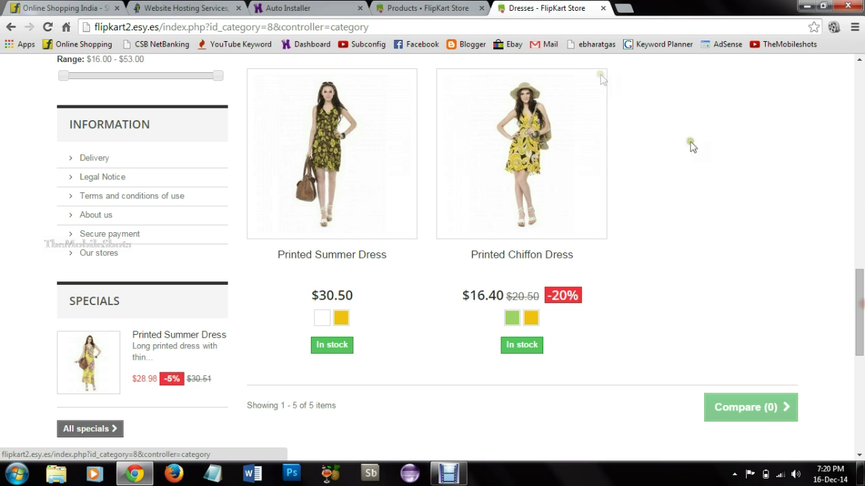
click(434, 7)
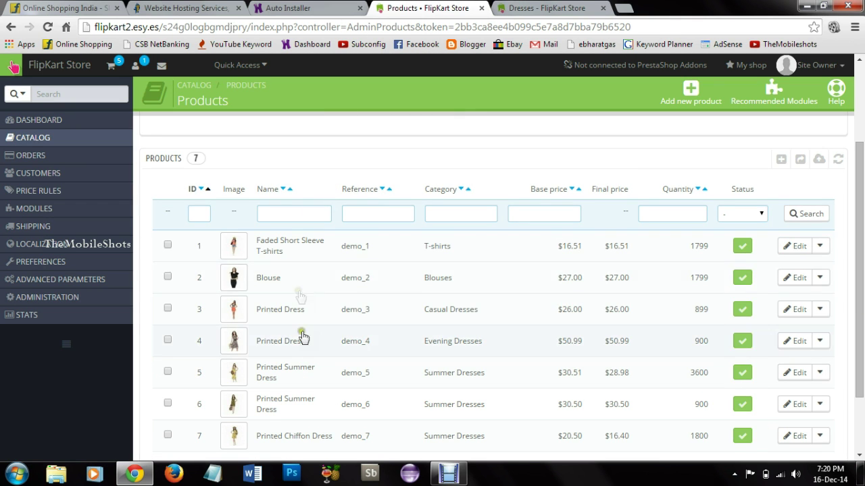